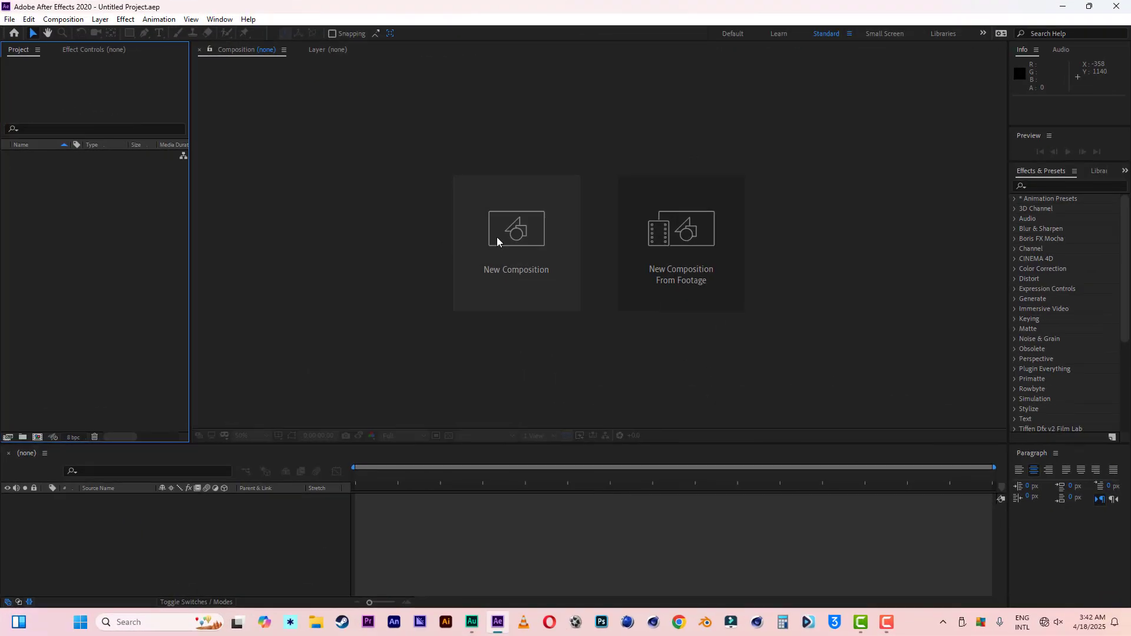
Step: Create a new 1920 × 1080 px composition in After Effects with the HDTV 1080 29.97 preset and default name
{"action": "left_click", "coordinate": [496, 237]}
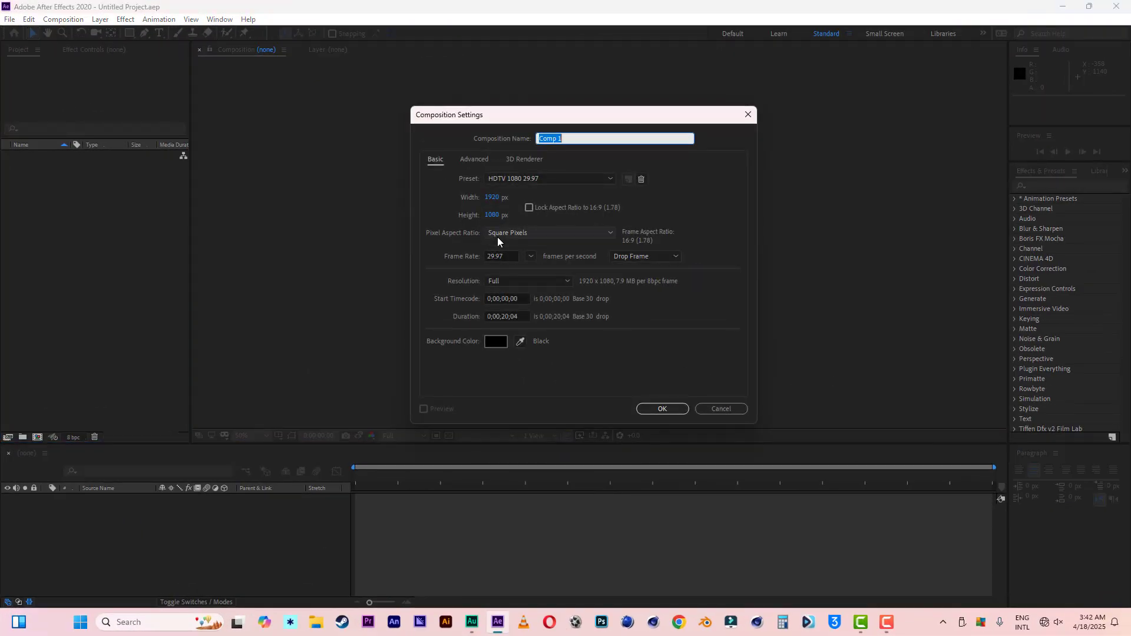
{"action": "left_click", "coordinate": [656, 408]}
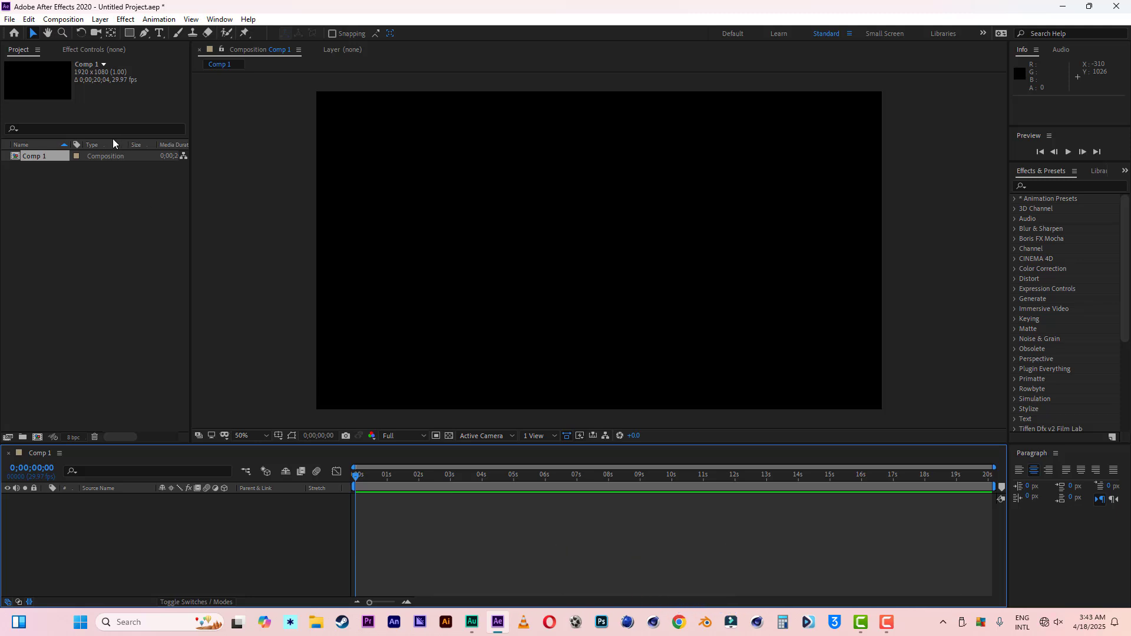
Step: Draw a white circle about 630 px wide with the Ellipse tool near the composition's centre
{"action": "left_click", "coordinate": [128, 33]}
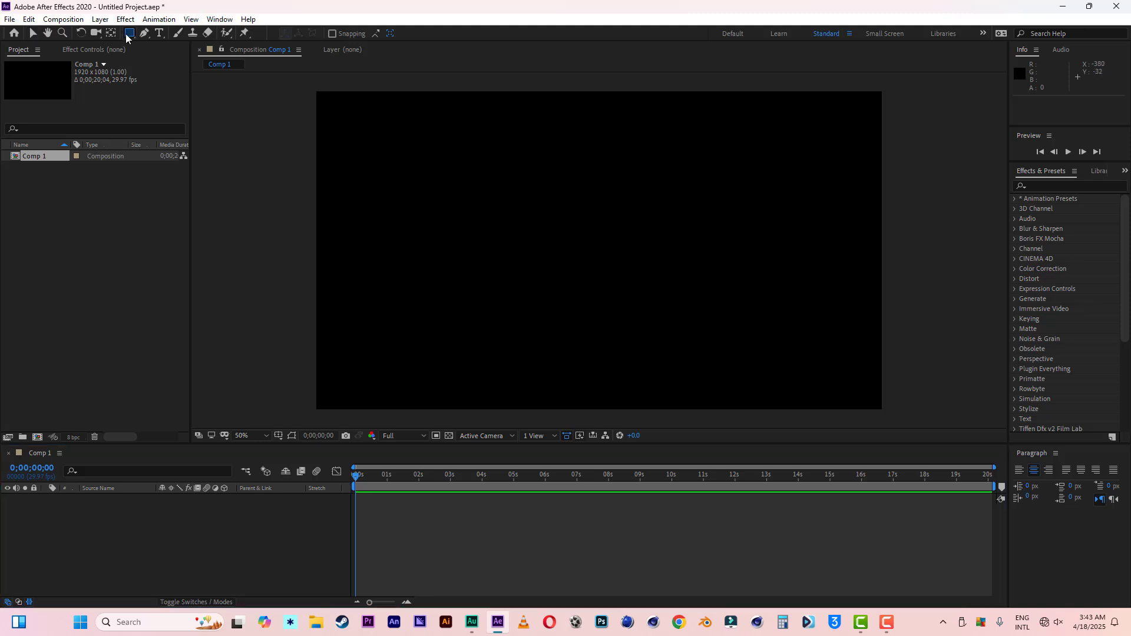
{"action": "left_click", "coordinate": [184, 58]}
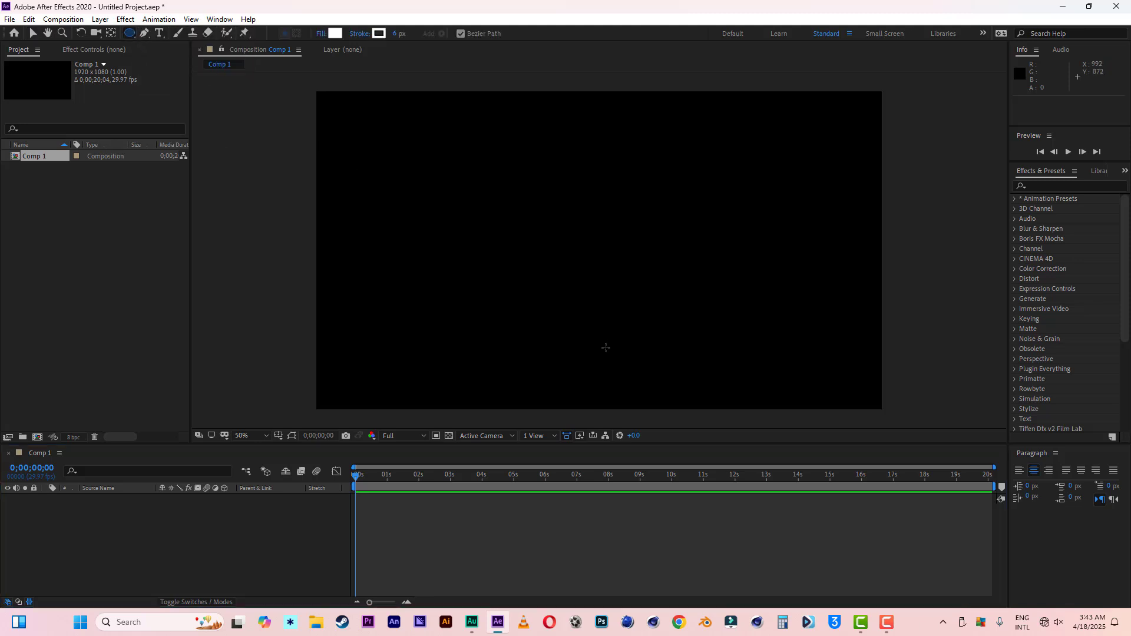
{"action": "left_click_drag", "start_coordinate": [480, 164], "coordinate": [665, 350]}
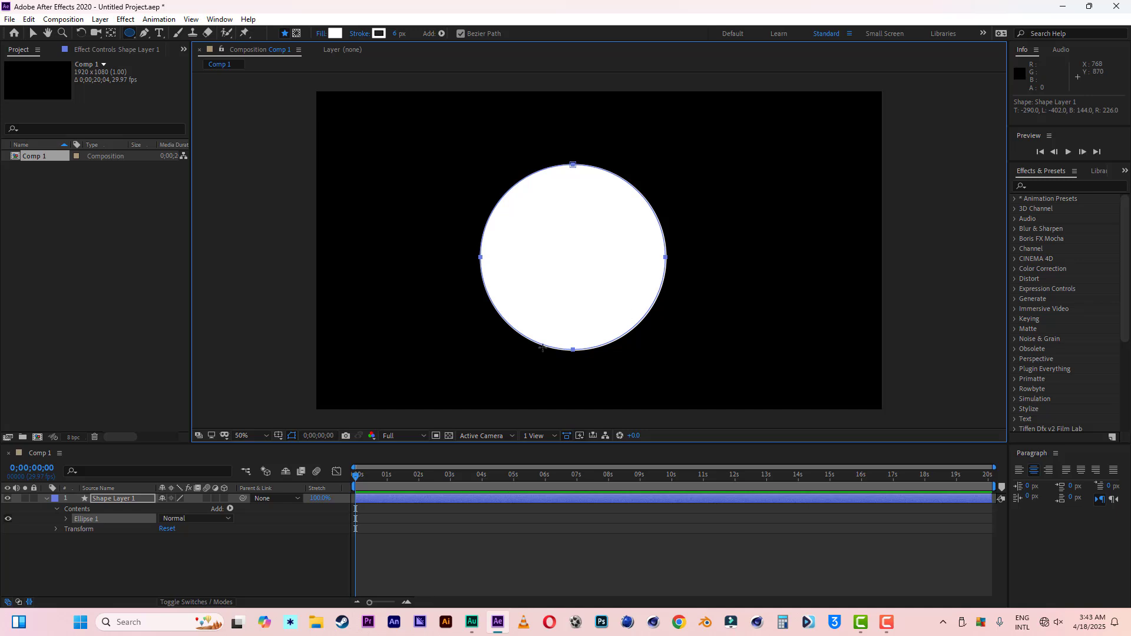
Step: Draw a square mask about 316 px wide over the middle of the circle with the Rectangle tool in mask mode
{"action": "left_click", "coordinate": [132, 34]}
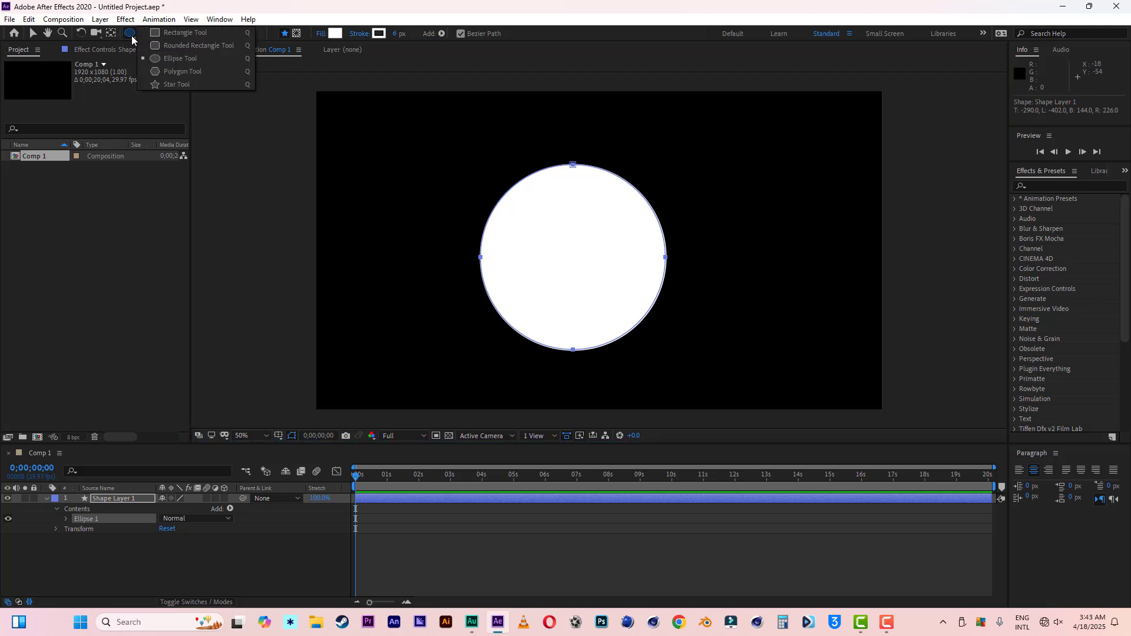
{"action": "left_click", "coordinate": [178, 32]}
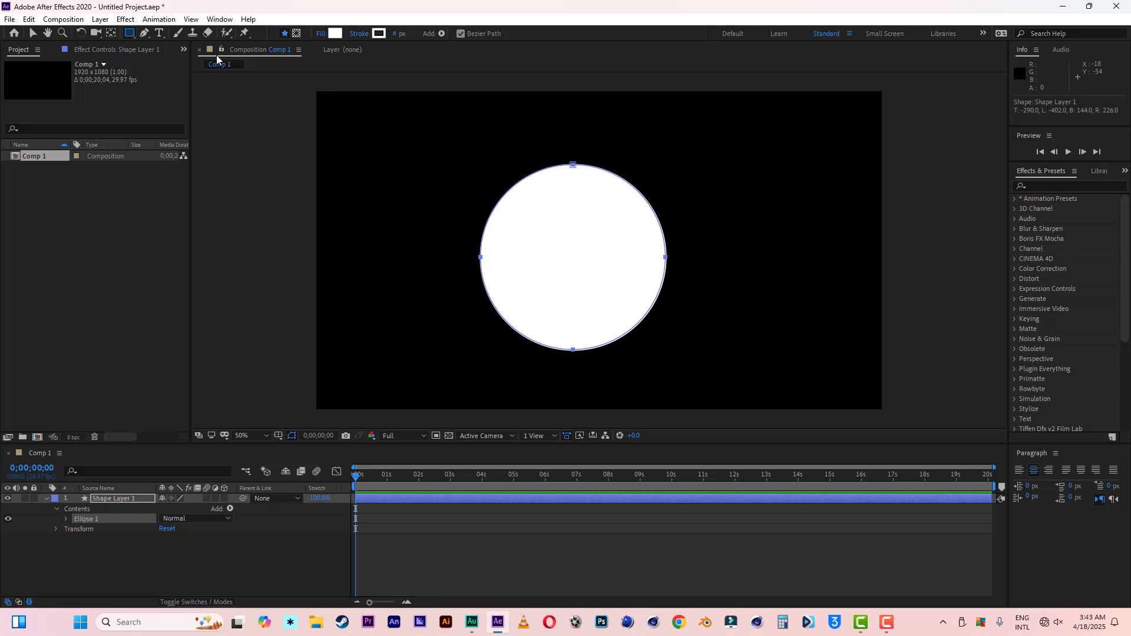
{"action": "left_click", "coordinate": [295, 33]}
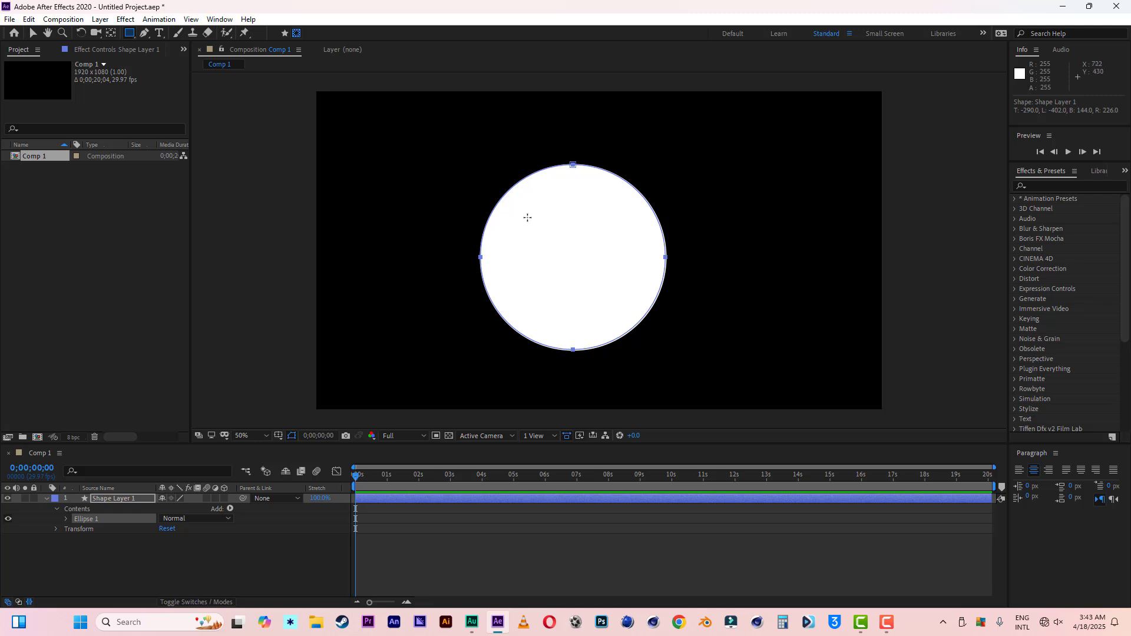
{"action": "left_click_drag", "start_coordinate": [526, 211], "coordinate": [619, 303]}
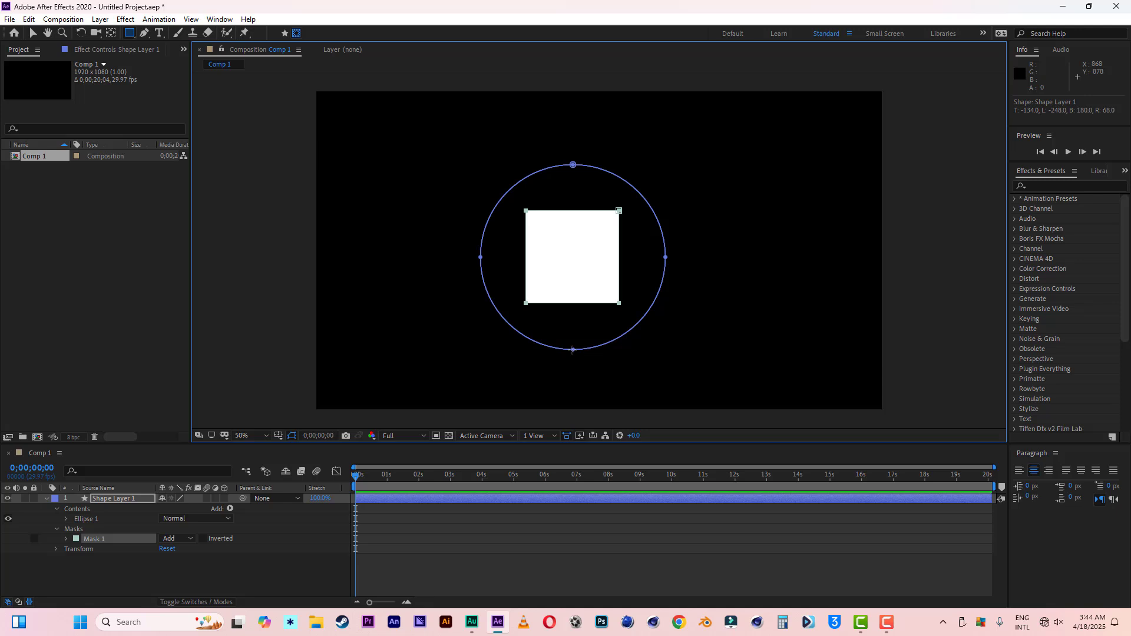
Step: Set Mask 1 of the shape layer to Subtract to cut the square out of the circle
{"action": "left_click", "coordinate": [33, 33]}
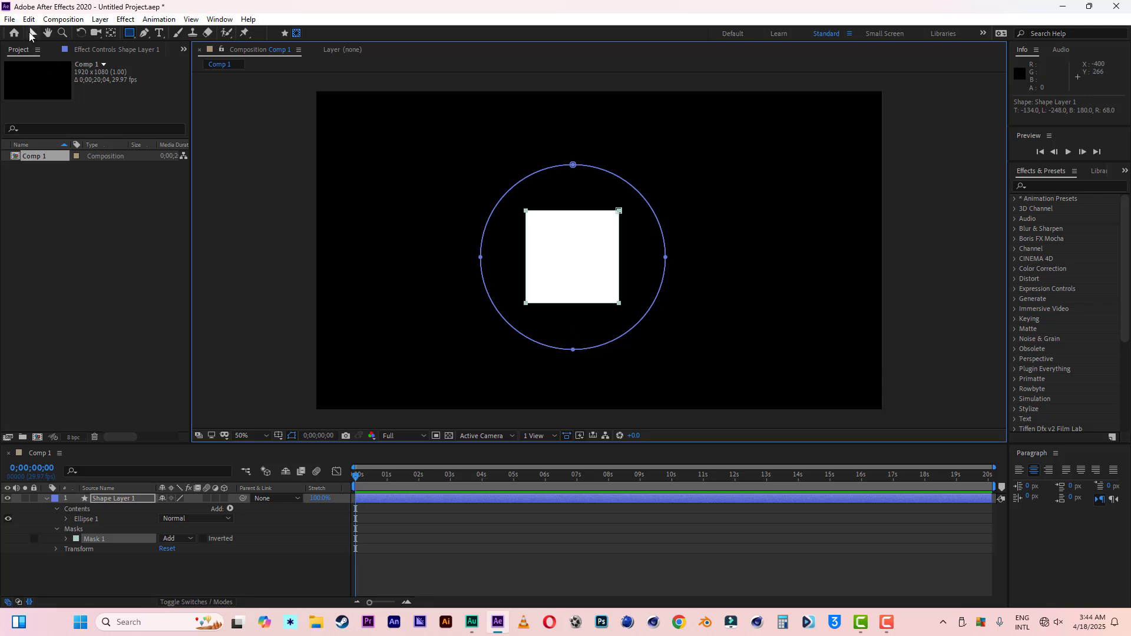
{"action": "left_click", "coordinate": [58, 509]}
{"action": "left_click", "coordinate": [46, 498]}
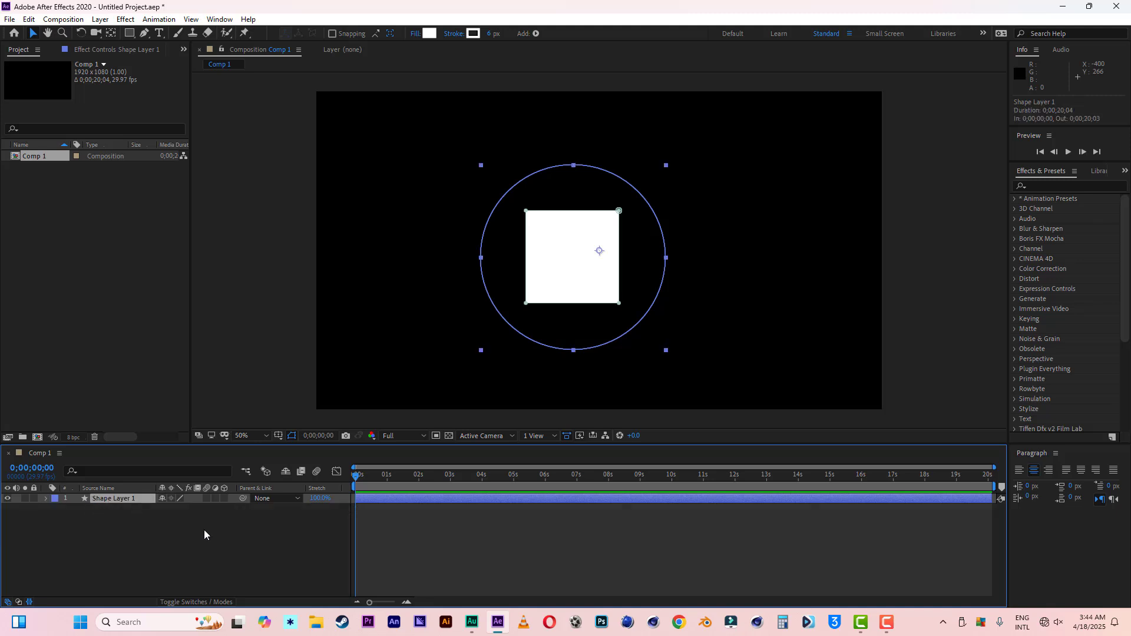
{"action": "left_click", "coordinate": [45, 499]}
{"action": "left_click", "coordinate": [184, 529]}
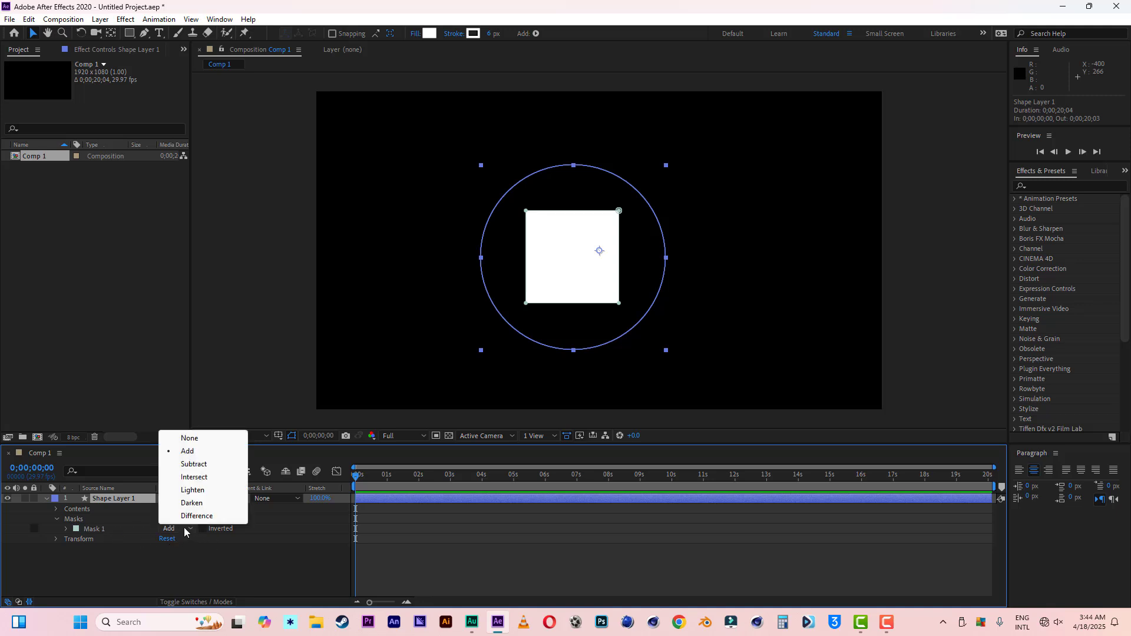
{"action": "left_click", "coordinate": [198, 466]}
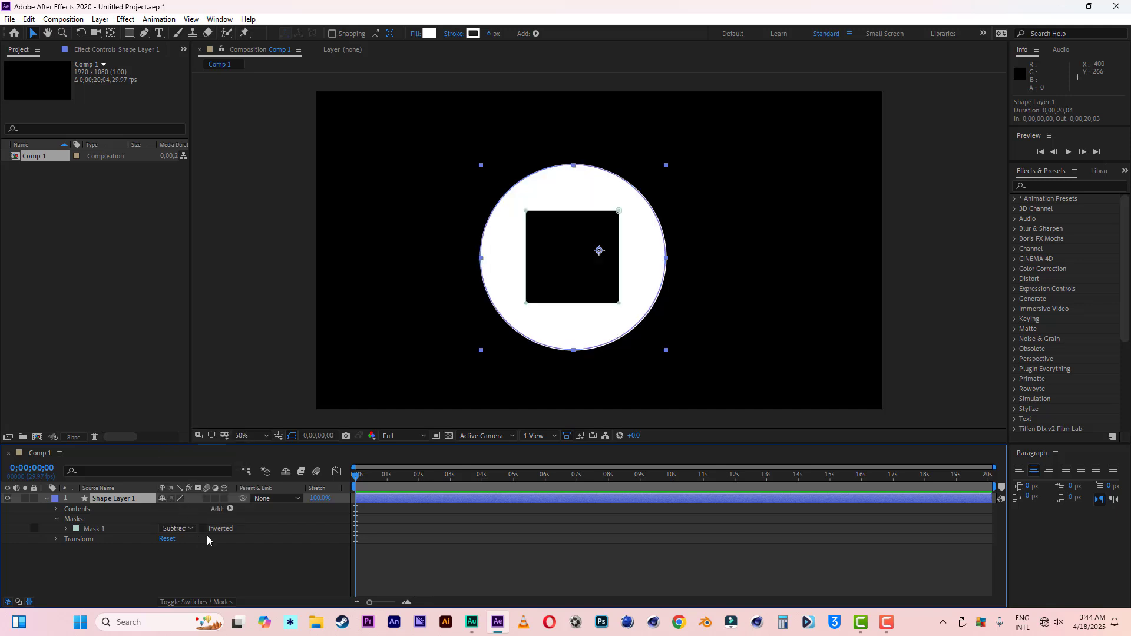
Step: Make the masked shape layer 3D and set its Extrusion Depth to 79 in the Geometry Options
{"action": "left_click", "coordinate": [221, 550]}
{"action": "left_click", "coordinate": [120, 501]}
{"action": "left_click", "coordinate": [225, 498]}
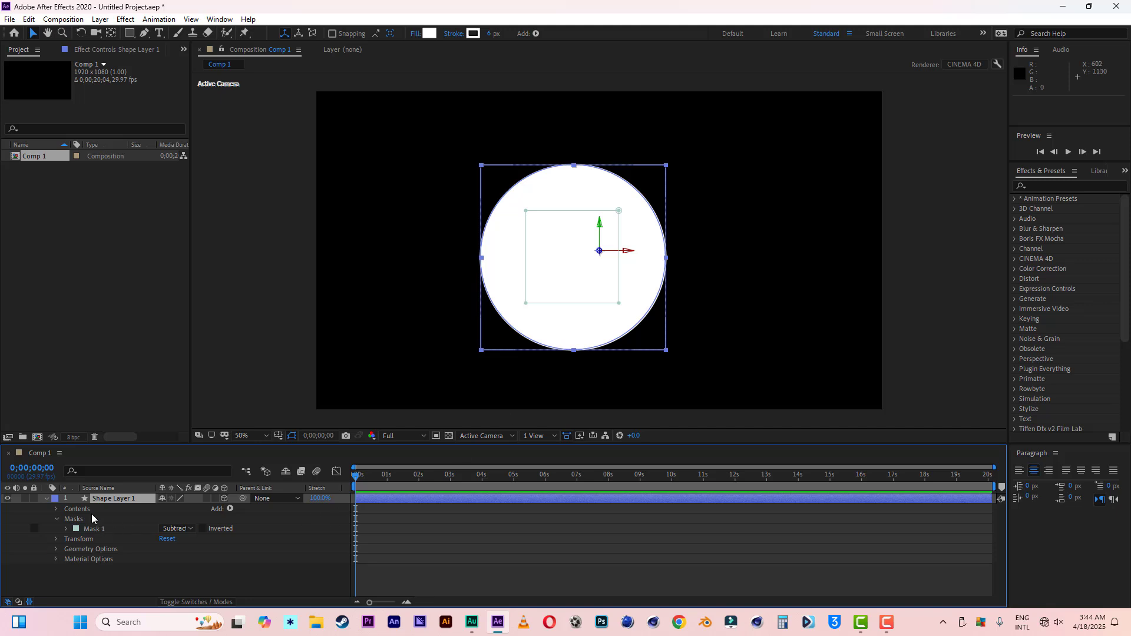
{"action": "left_click", "coordinate": [47, 499]}
{"action": "left_click", "coordinate": [46, 500]}
{"action": "left_click", "coordinate": [55, 549]}
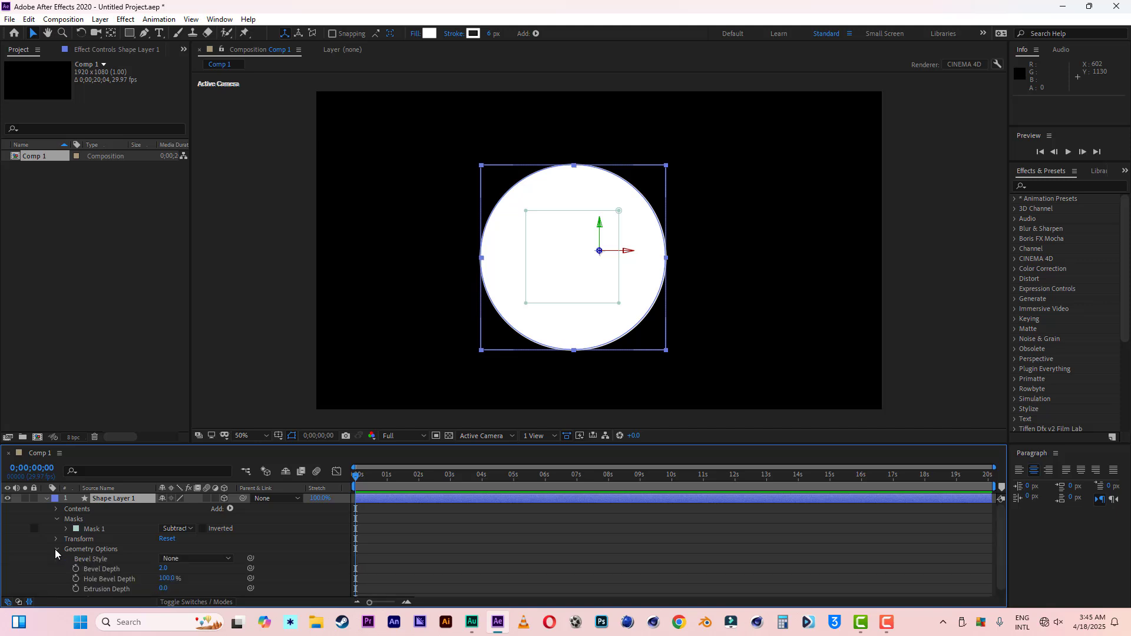
{"action": "left_click_drag", "start_coordinate": [158, 589], "coordinate": [211, 591]}
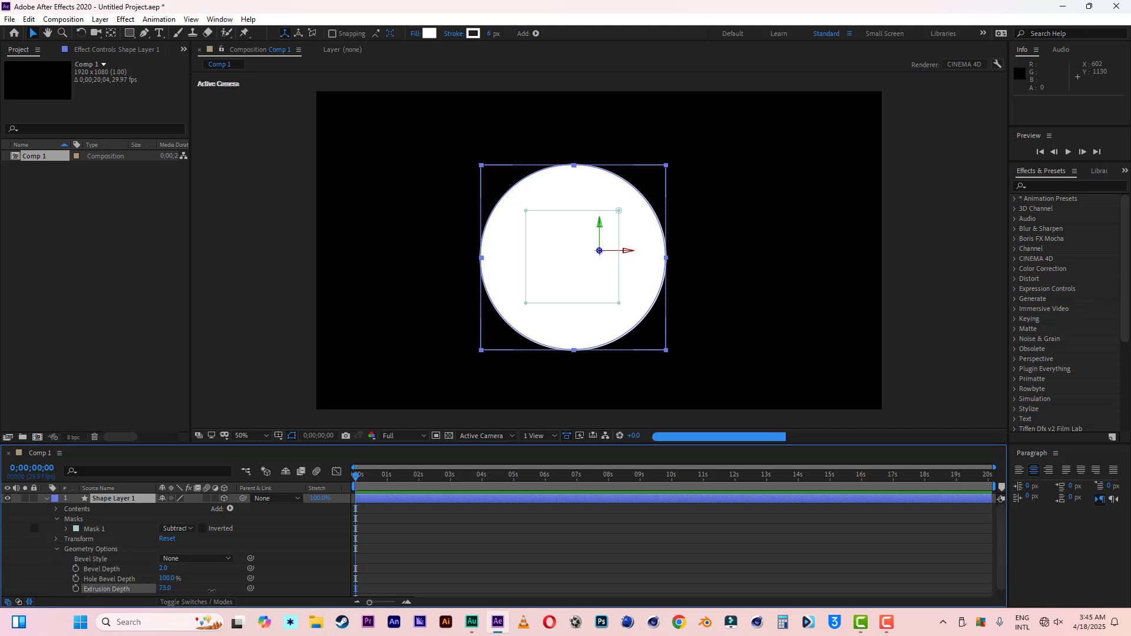
Step: Examine the extruded disc from Custom View 1 and return to the Active Camera view
{"action": "left_click", "coordinate": [475, 437]}
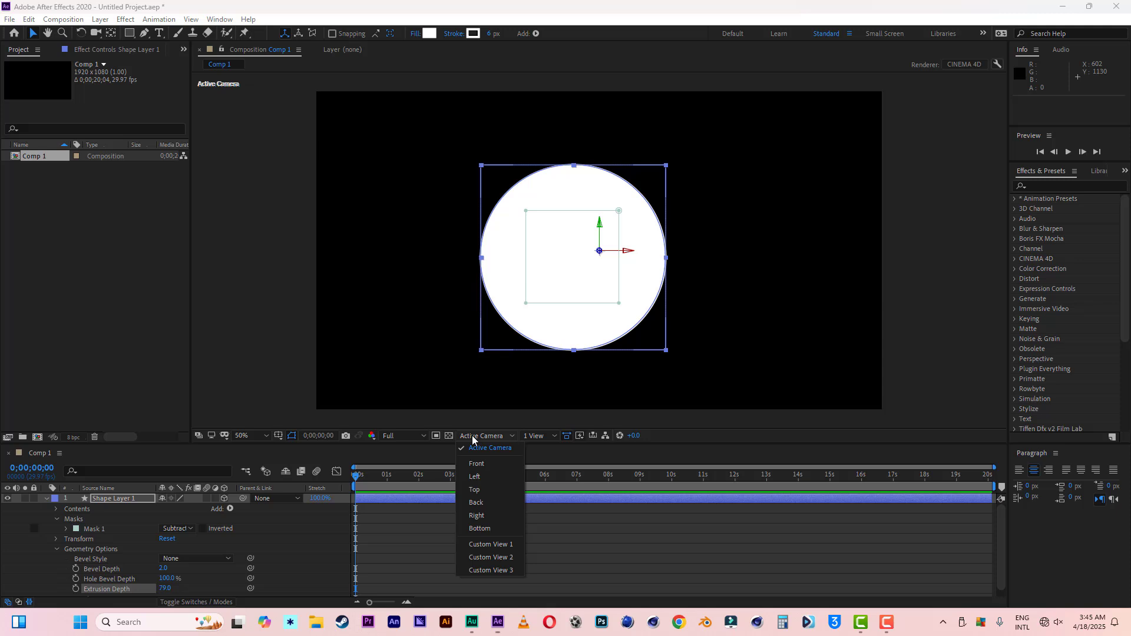
{"action": "left_click", "coordinate": [489, 544]}
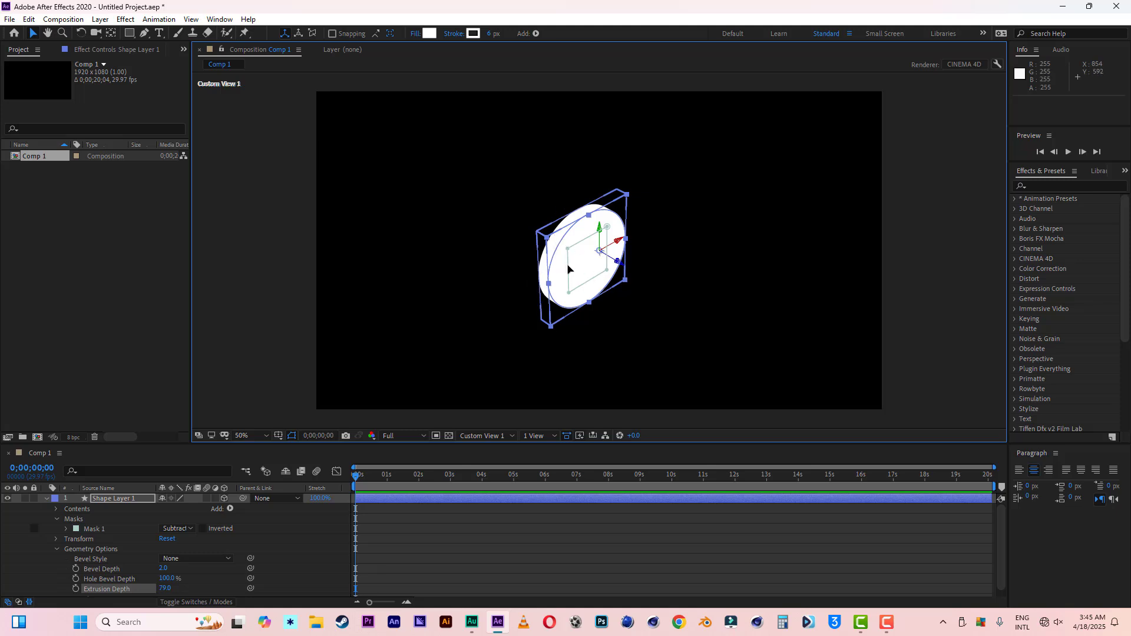
{"action": "left_click", "coordinate": [494, 436]}
{"action": "left_click", "coordinate": [491, 448]}
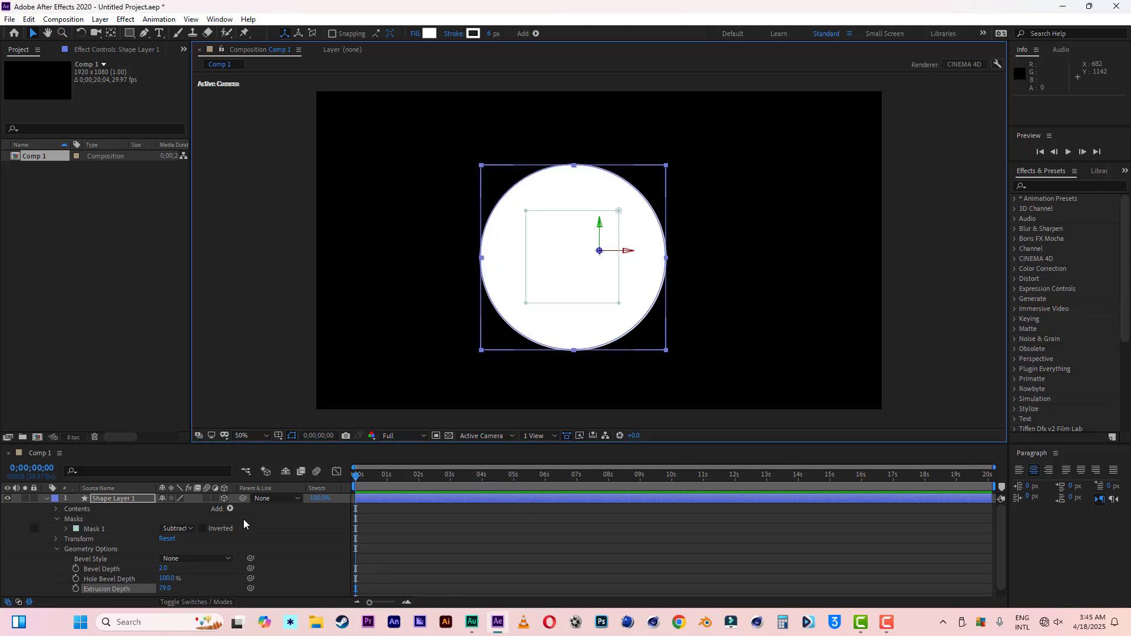
Step: Delete the masked circle's shape layer from the composition
{"action": "left_click", "coordinate": [118, 498]}
{"action": "key", "text": "Delete"}
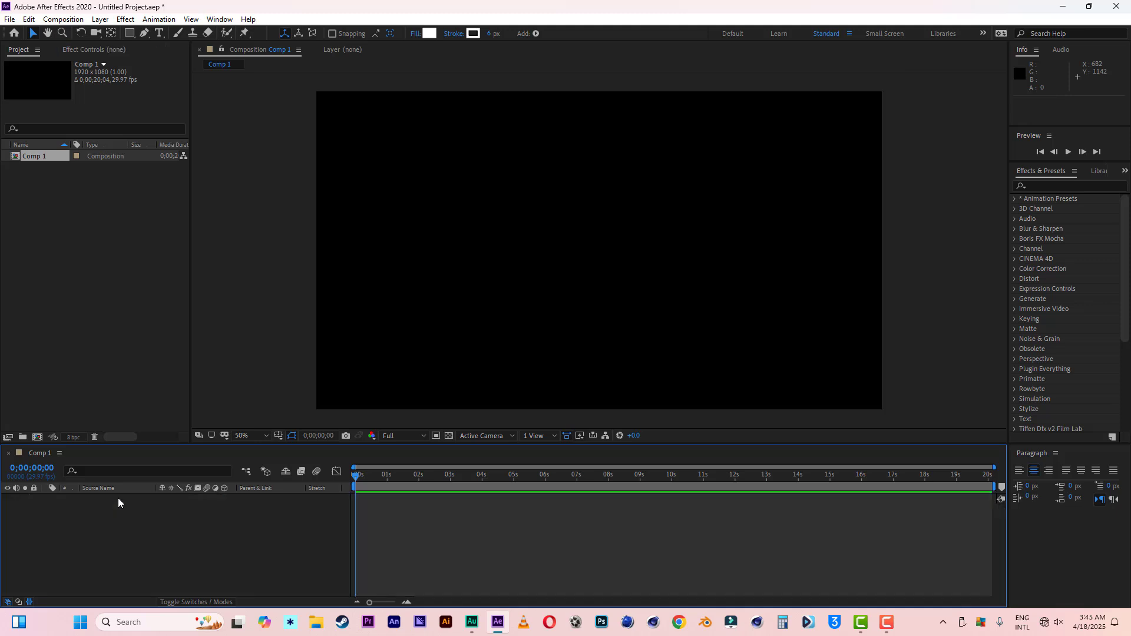
Step: Enlarge the timeline area slightly and draw a white circle about 612 px wide near the composition's centre
{"action": "left_click_drag", "start_coordinate": [494, 444], "coordinate": [493, 424]}
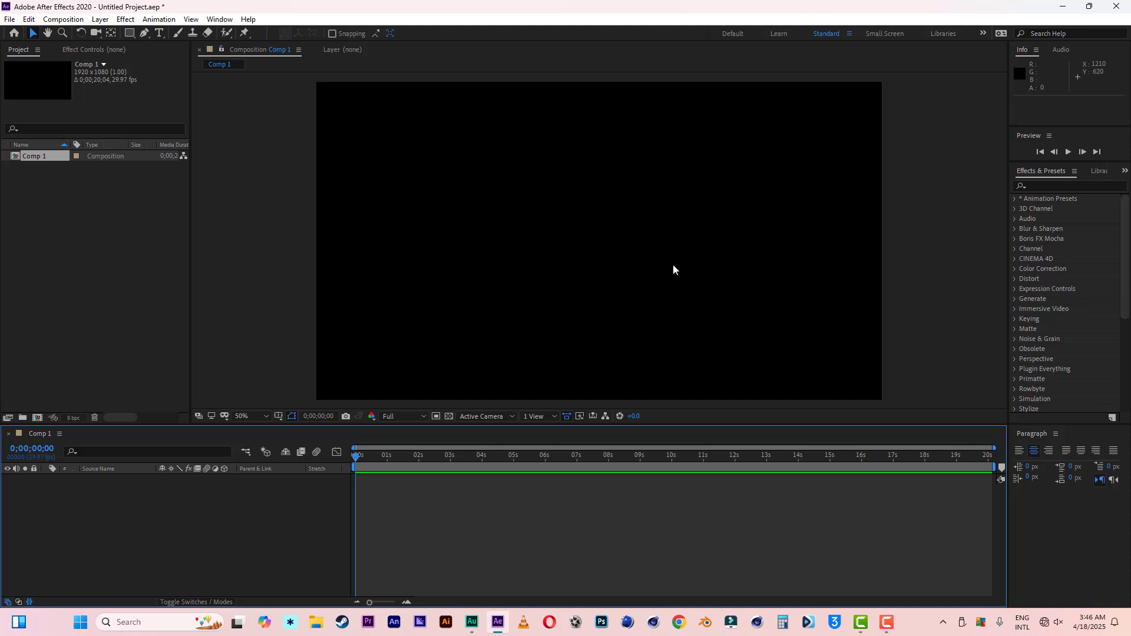
{"action": "left_click", "coordinate": [130, 33]}
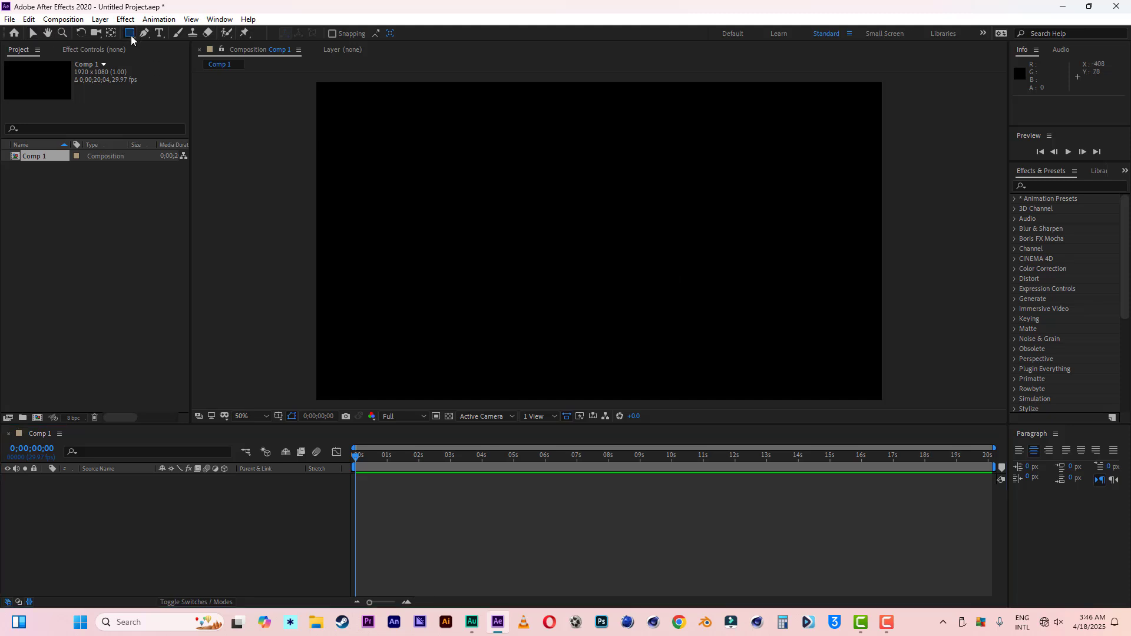
{"action": "left_click", "coordinate": [180, 59]}
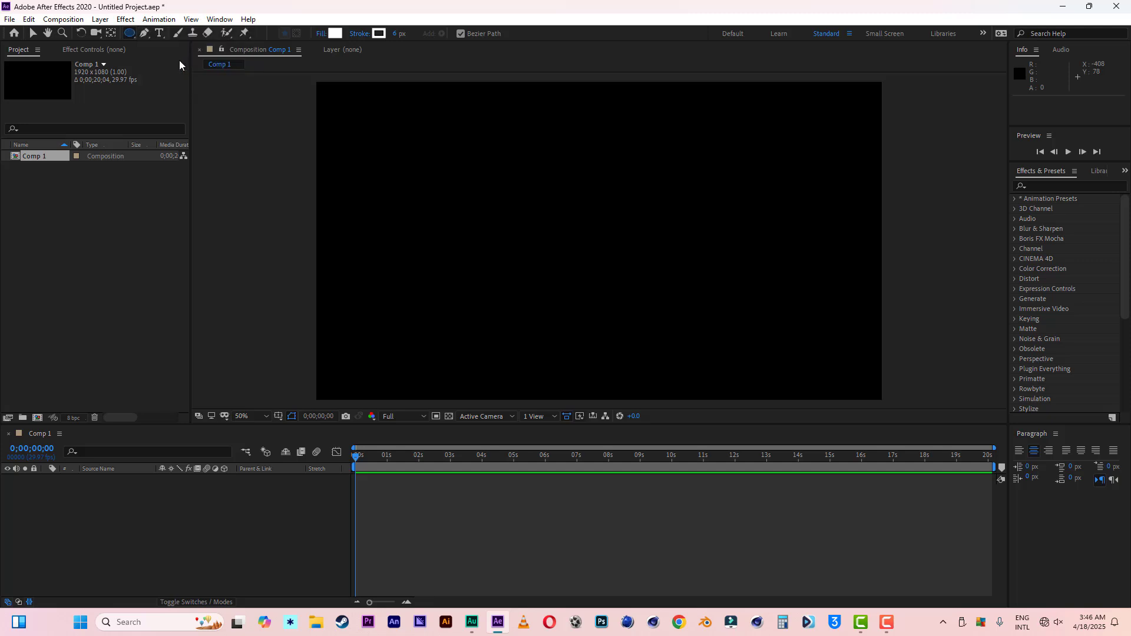
{"action": "left_click_drag", "start_coordinate": [503, 157], "coordinate": [686, 278]}
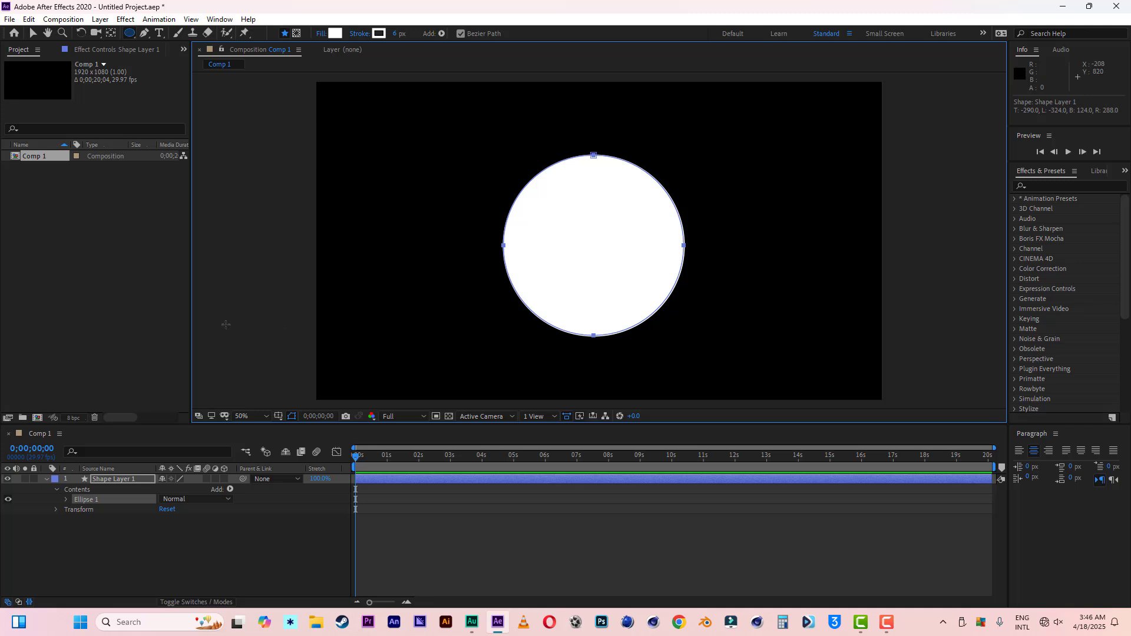
Step: Draw a rectangle of about 260 × 268 px inside the circle, as a shape on the same layer
{"action": "left_click", "coordinate": [129, 33]}
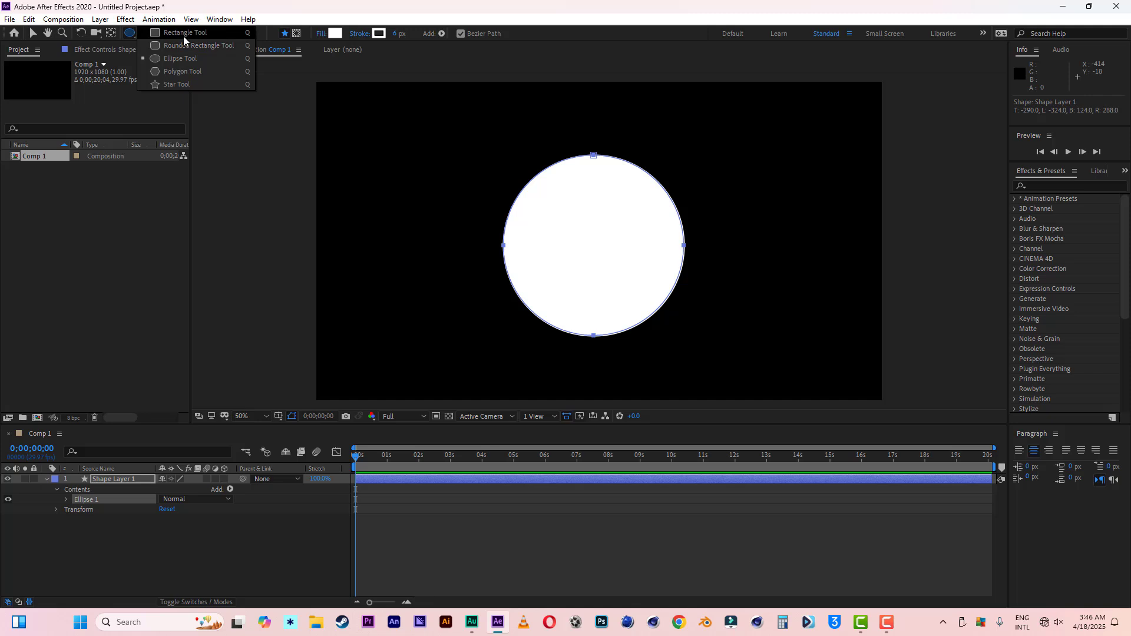
{"action": "left_click", "coordinate": [182, 33]}
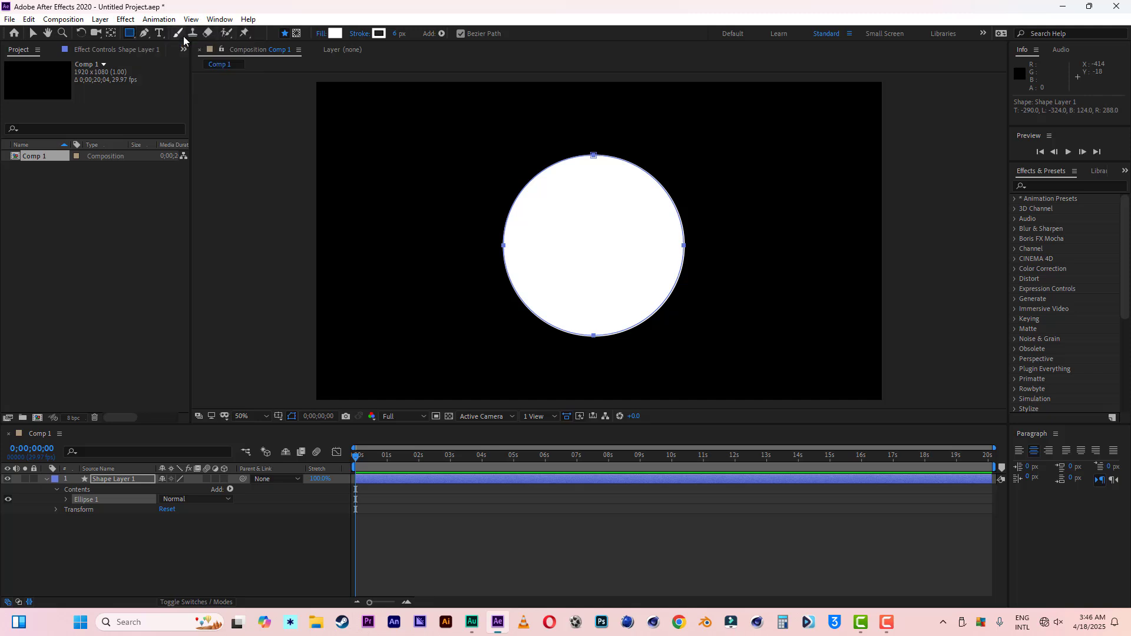
{"action": "left_click_drag", "start_coordinate": [561, 210], "coordinate": [638, 289]}
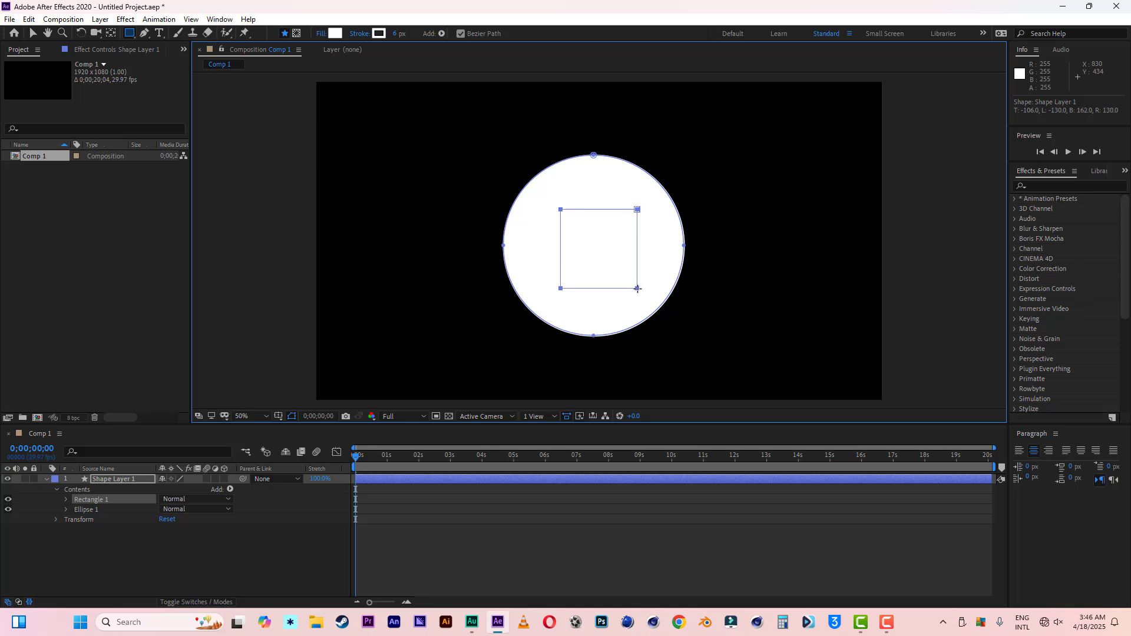
Step: Nudge the rectangle 16 px left and 2 px up to centre it within the circle
{"action": "left_click", "coordinate": [33, 35]}
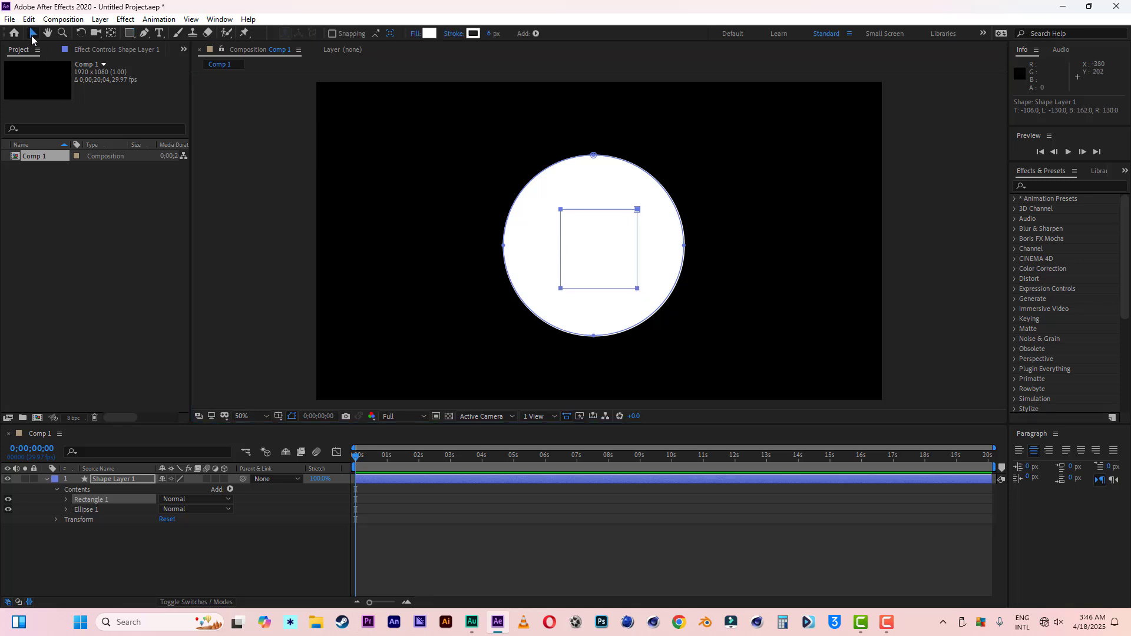
{"action": "left_click", "coordinate": [562, 212]}
{"action": "key", "text": "Left"}
{"action": "key", "text": "Left"}
{"action": "key", "text": "Left"}
{"action": "key", "text": "Left"}
{"action": "key", "text": "Left"}
{"action": "key", "text": "Left"}
{"action": "key", "text": "Left"}
{"action": "key", "text": "Left"}
{"action": "key", "text": "Left"}
{"action": "key", "text": "Left"}
{"action": "key", "text": "Left"}
{"action": "key", "text": "Left"}
{"action": "key", "text": "Left"}
{"action": "key", "text": "Left"}
{"action": "key", "text": "Left"}
{"action": "key", "text": "Left"}
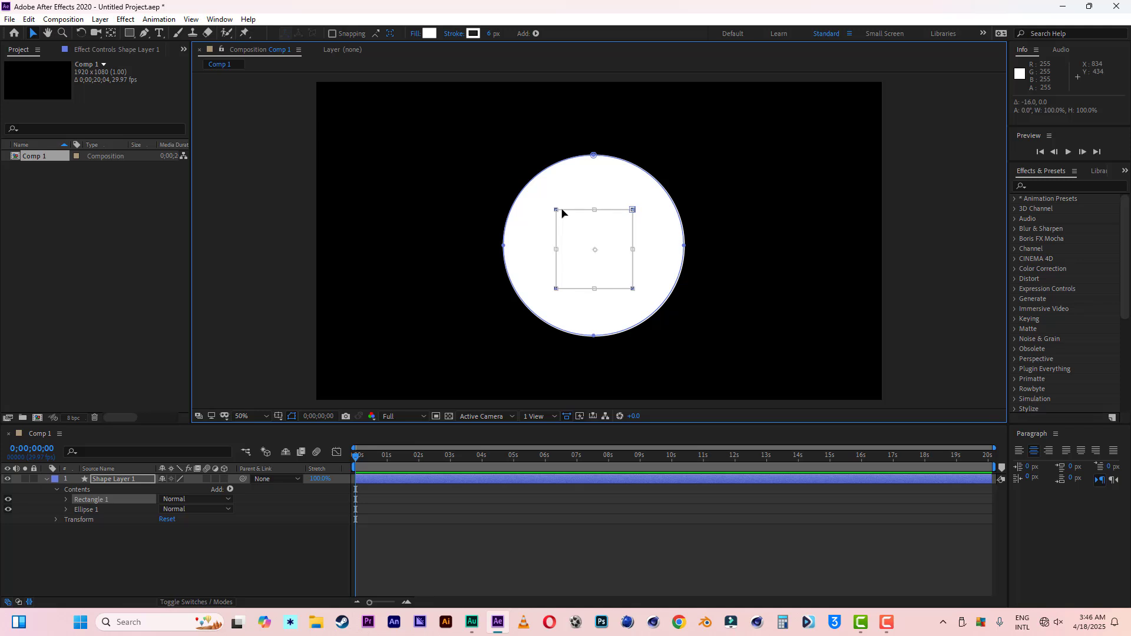
{"action": "key", "text": "Up"}
{"action": "key", "text": "Up"}
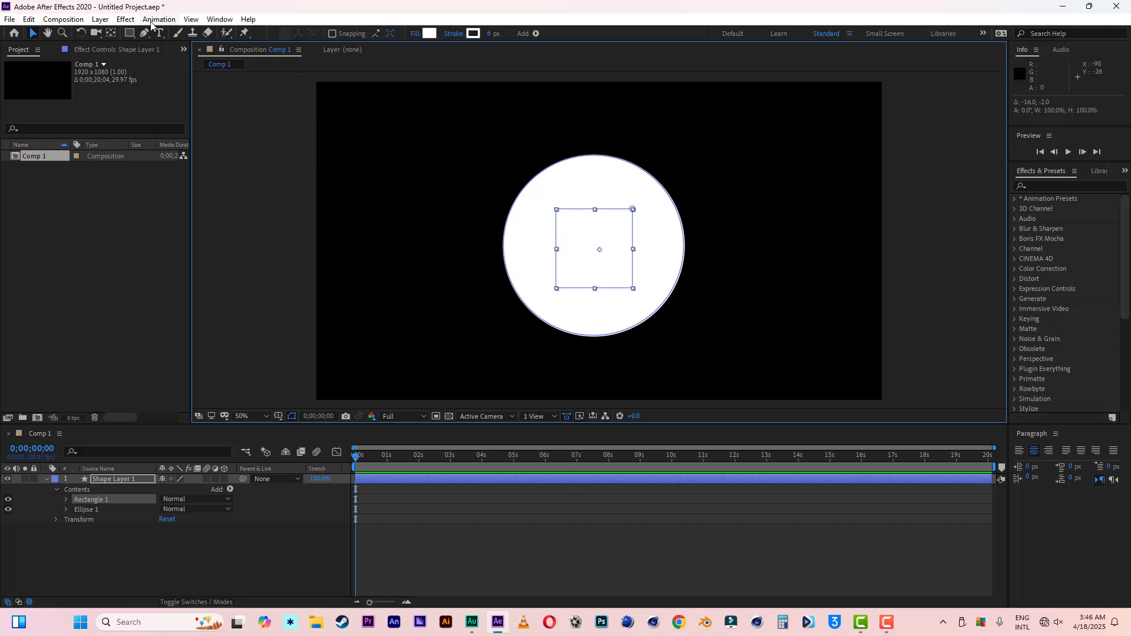
{"action": "left_click", "coordinate": [129, 33]}
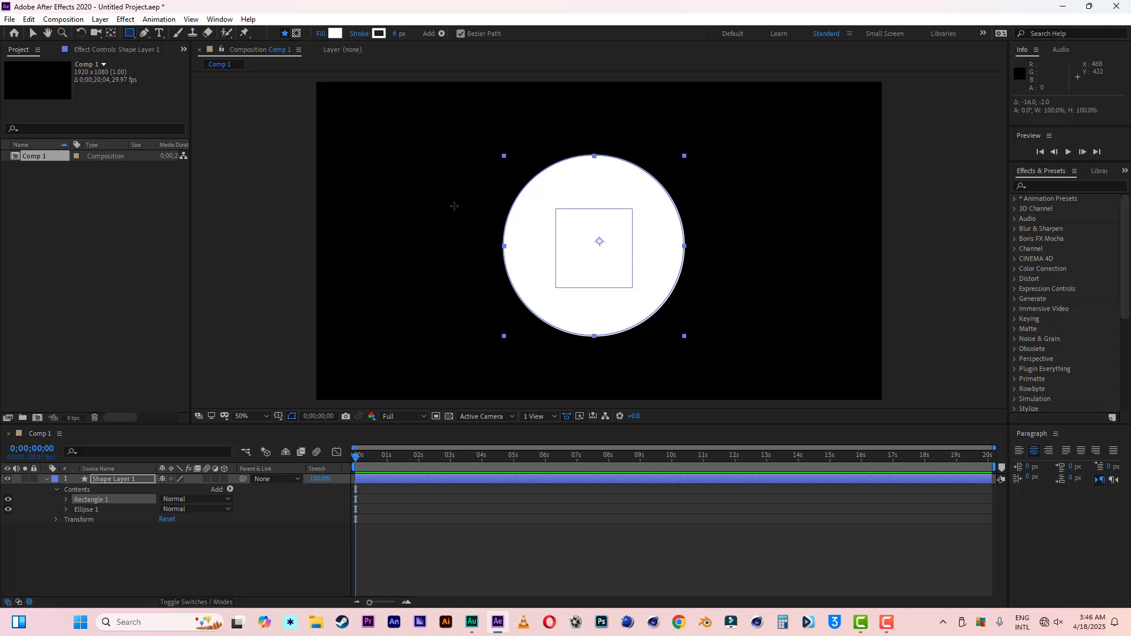
{"action": "left_click", "coordinate": [90, 515]}
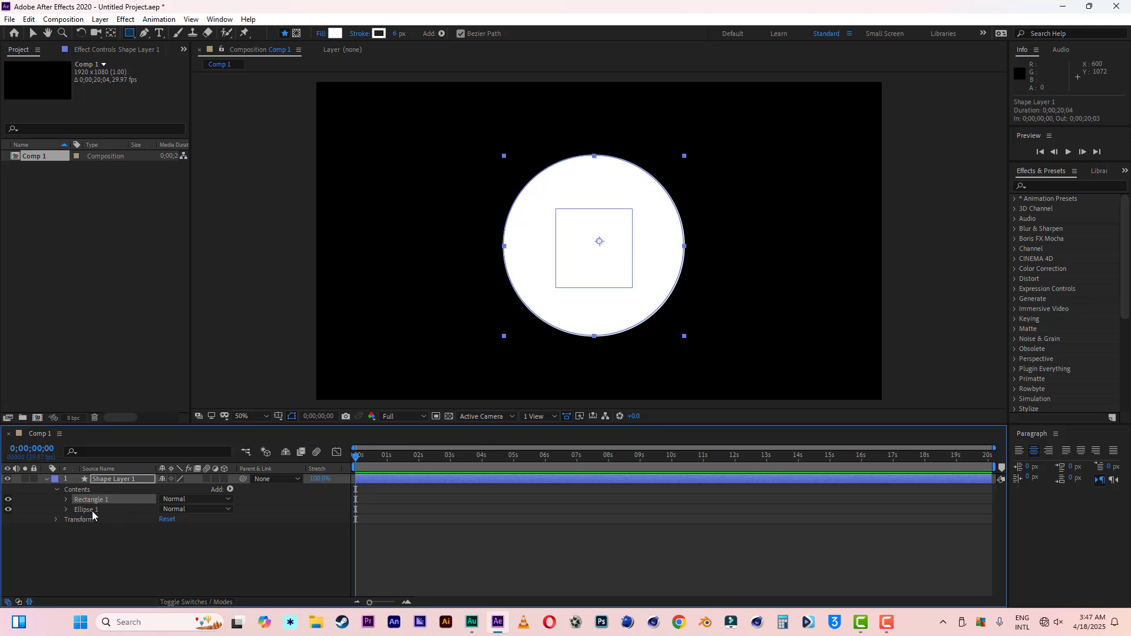
{"action": "left_click", "coordinate": [91, 512]}
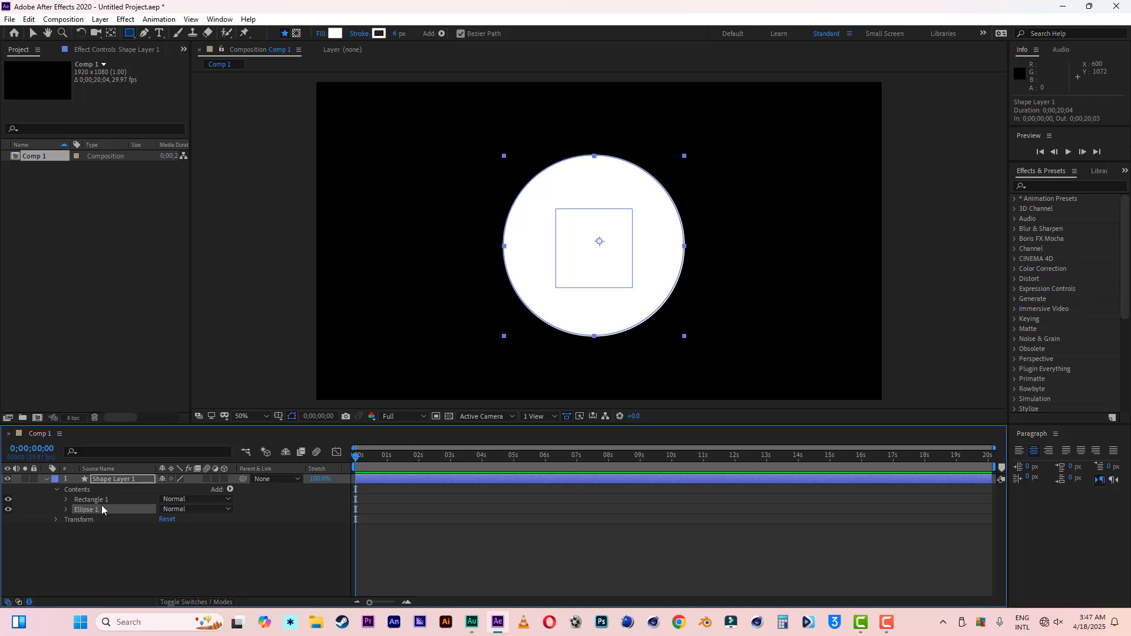
{"action": "left_click", "coordinate": [106, 499]}
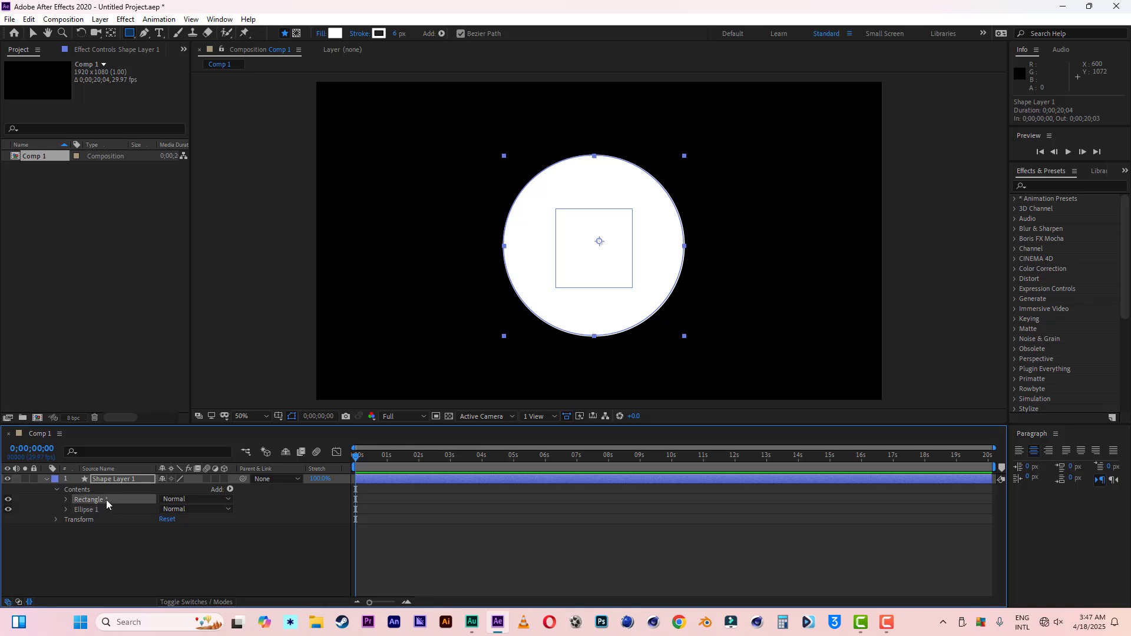
{"action": "left_click", "coordinate": [108, 538]}
{"action": "left_click", "coordinate": [93, 500]}
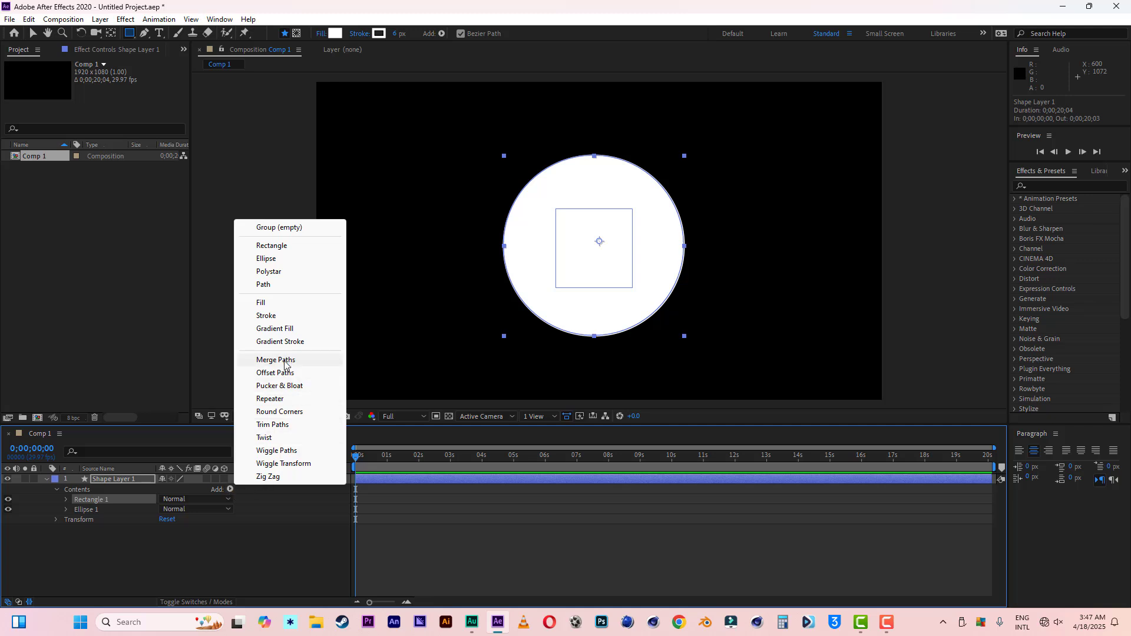
{"action": "left_click", "coordinate": [147, 564]}
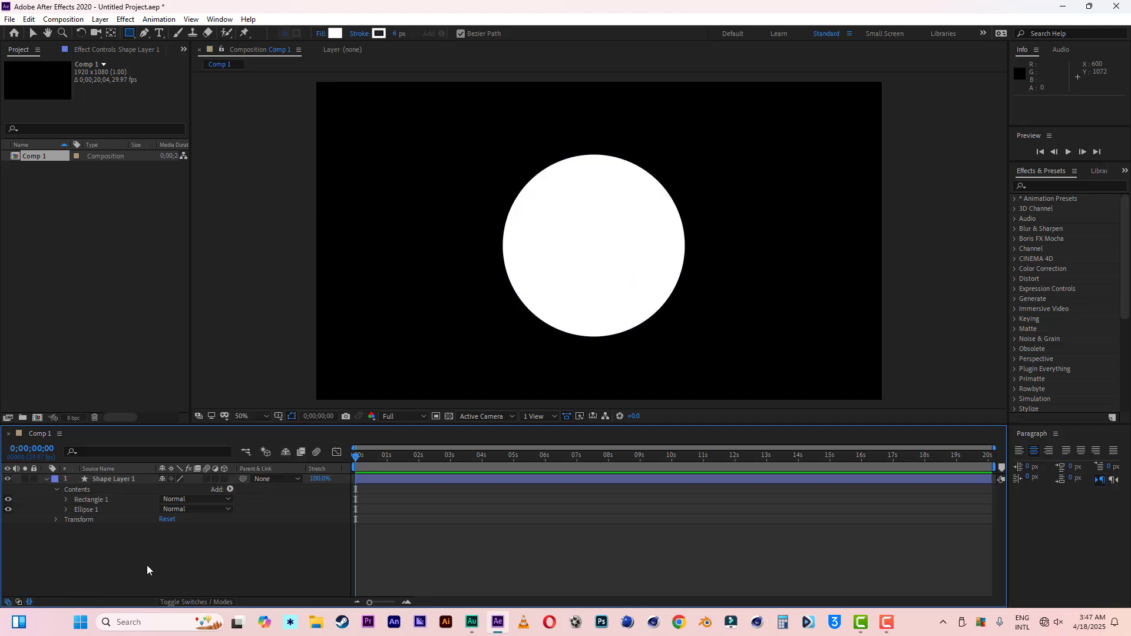
Step: Move Ellipse 1 above Rectangle 1 in the shape layer's contents
{"action": "left_click", "coordinate": [85, 510]}
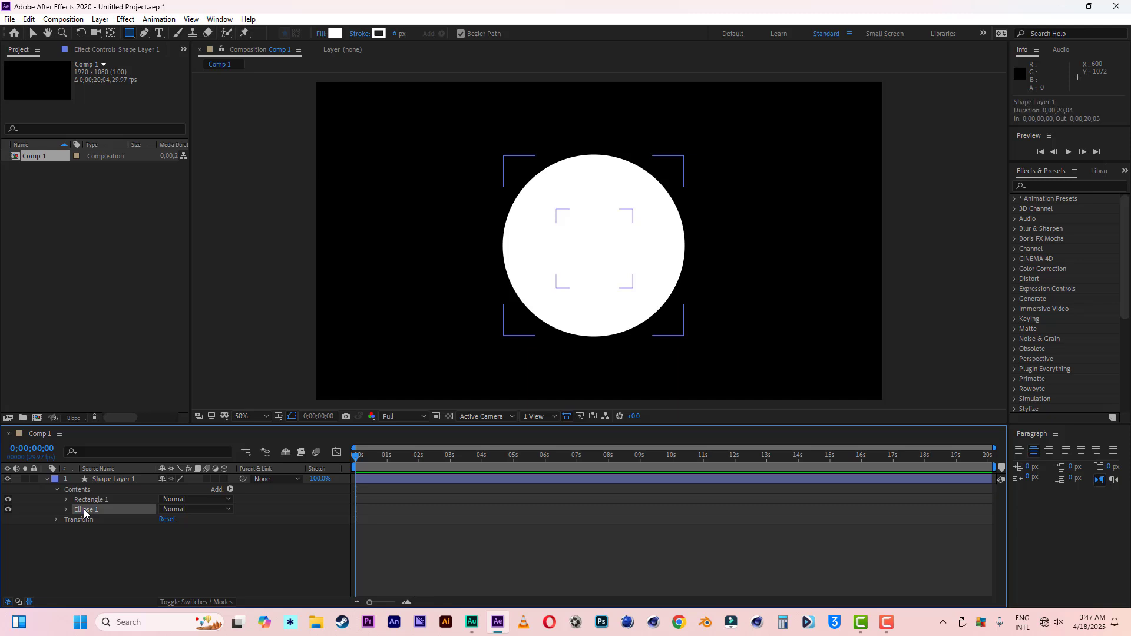
{"action": "left_click_drag", "start_coordinate": [84, 514], "coordinate": [84, 498]}
{"action": "left_click", "coordinate": [99, 511]}
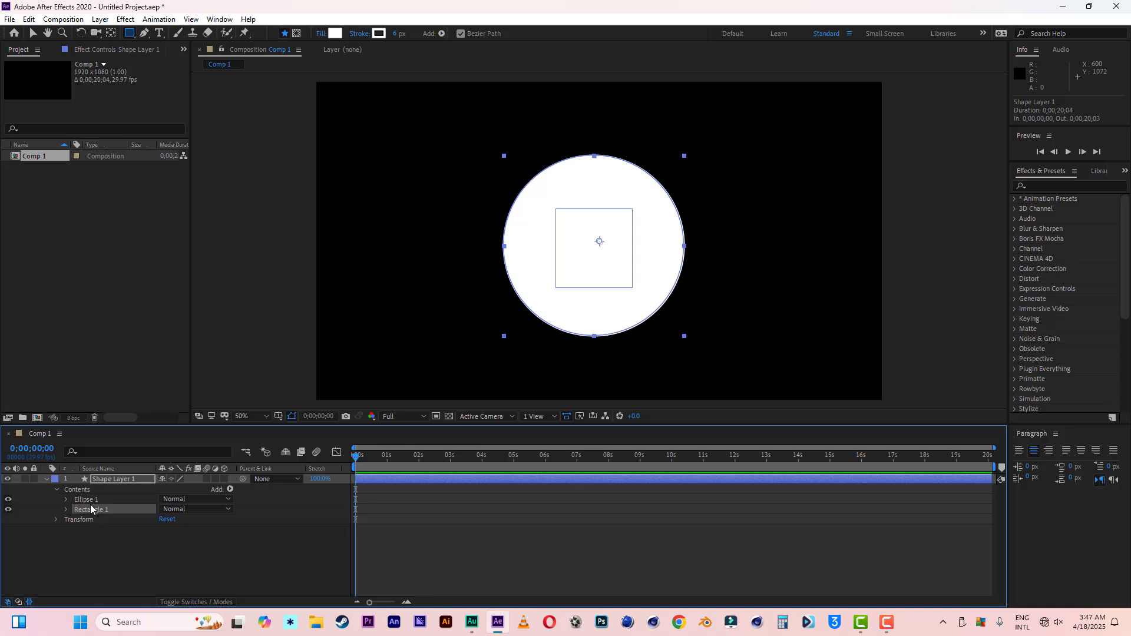
{"action": "left_click", "coordinate": [89, 501]}
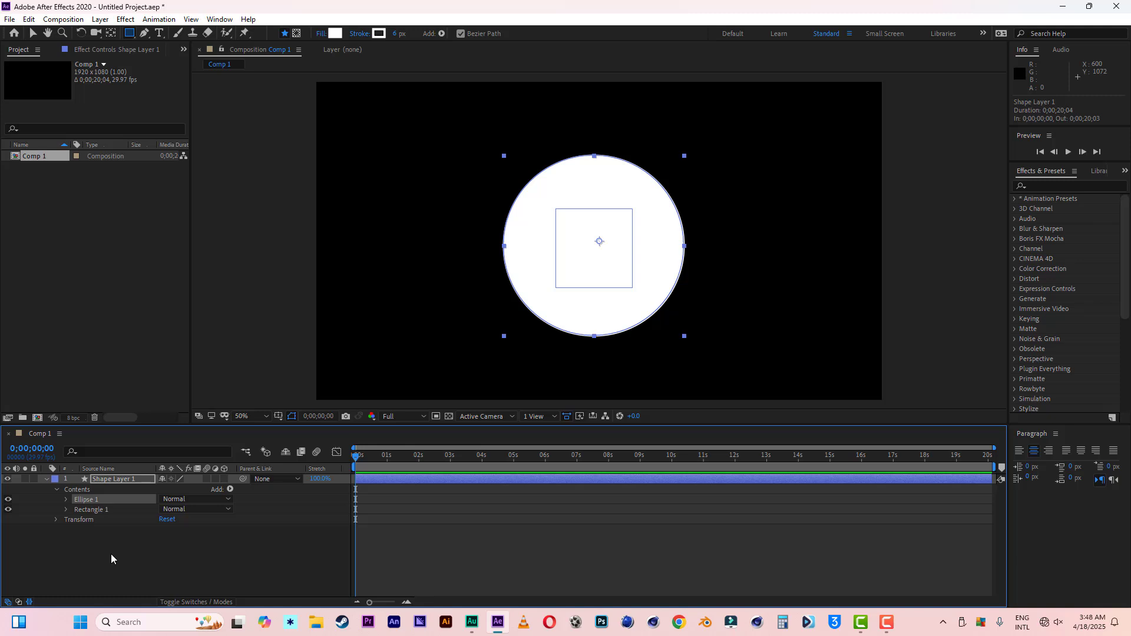
Step: Add Merge Paths to Shape Layer 1 and set its mode to Subtract so the rectangle cuts a hole in the circle
{"action": "left_click", "coordinate": [92, 492]}
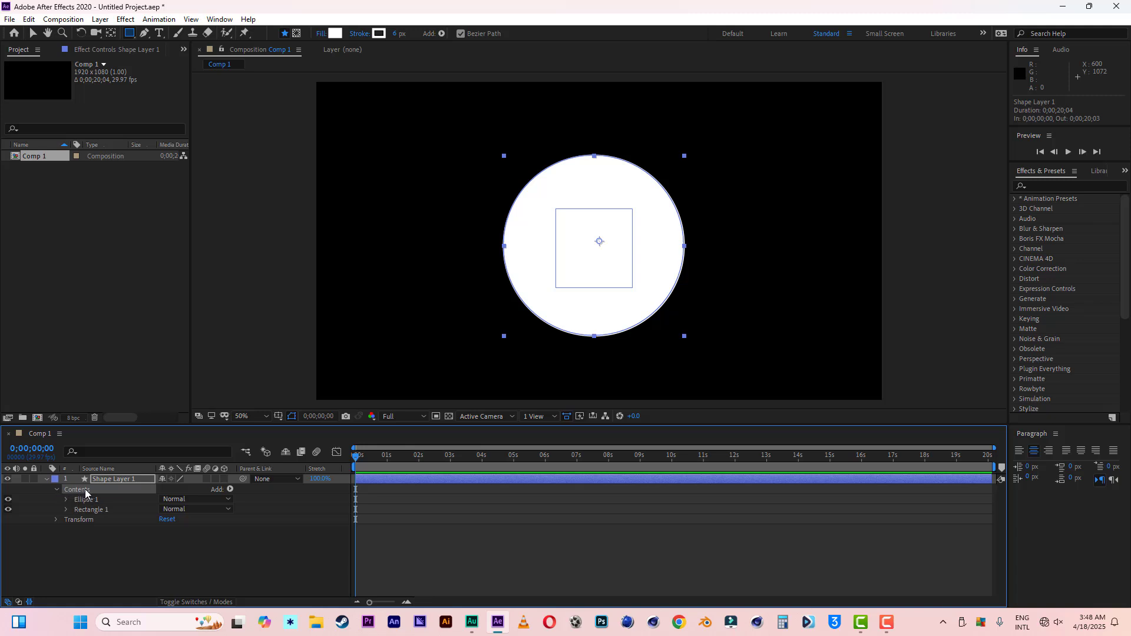
{"action": "left_click", "coordinate": [119, 479]}
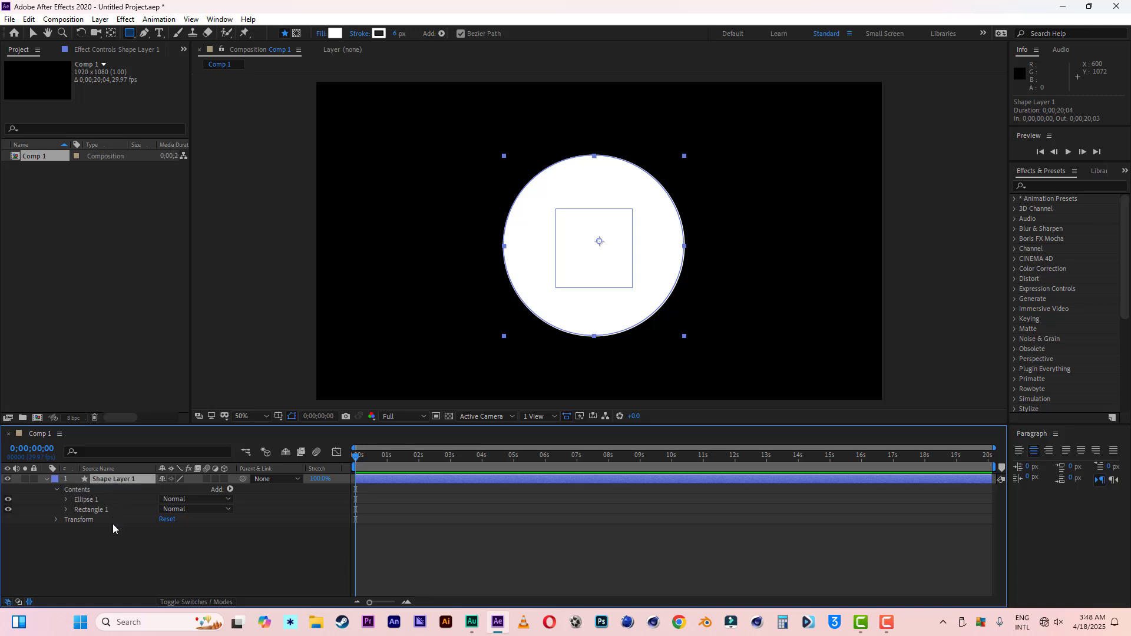
{"action": "left_click", "coordinate": [230, 489]}
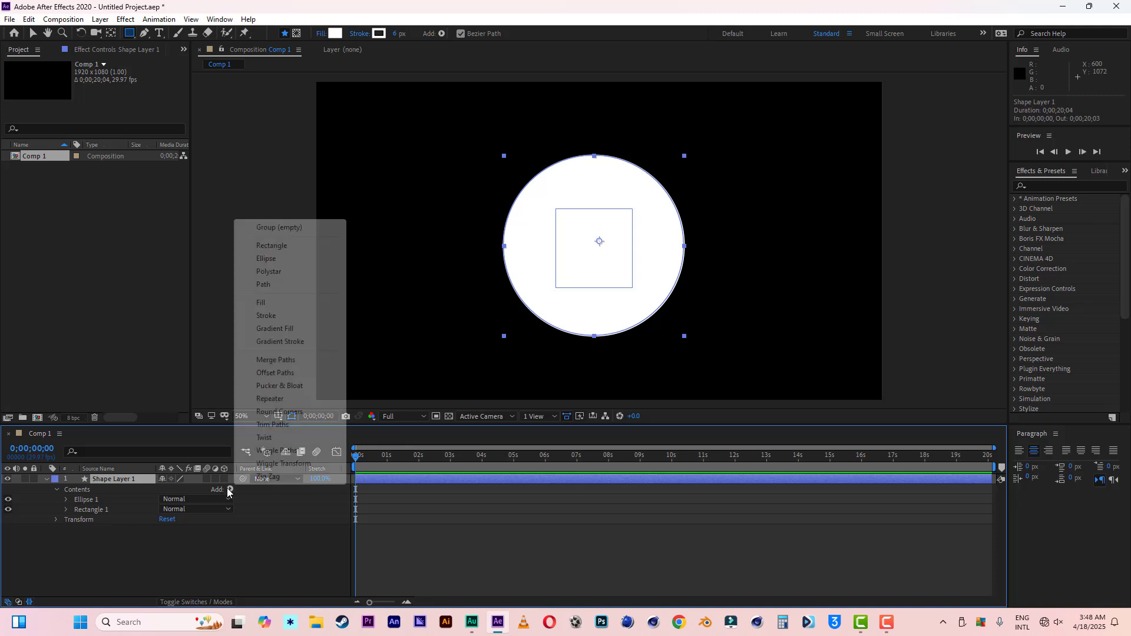
{"action": "left_click", "coordinate": [272, 361]}
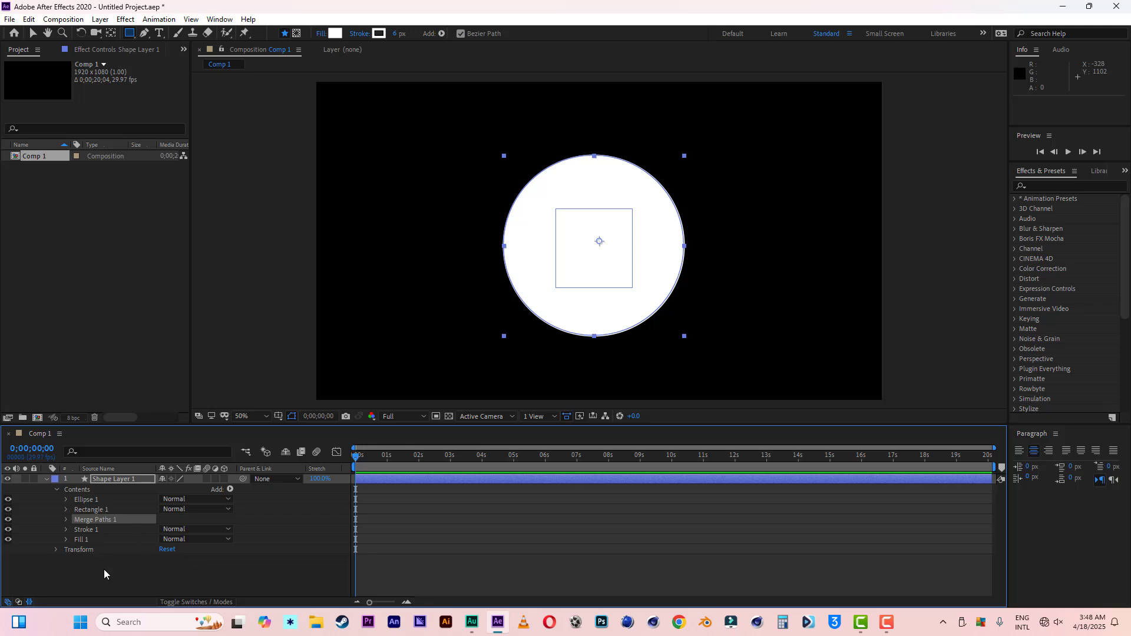
{"action": "left_click", "coordinate": [67, 520]}
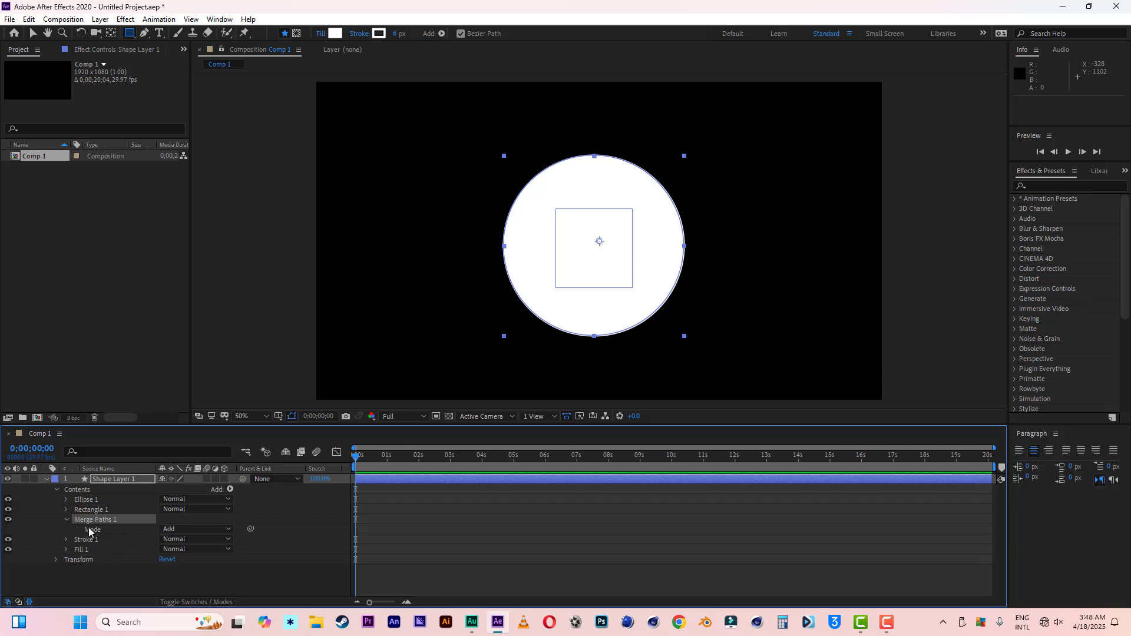
{"action": "left_click", "coordinate": [209, 529]}
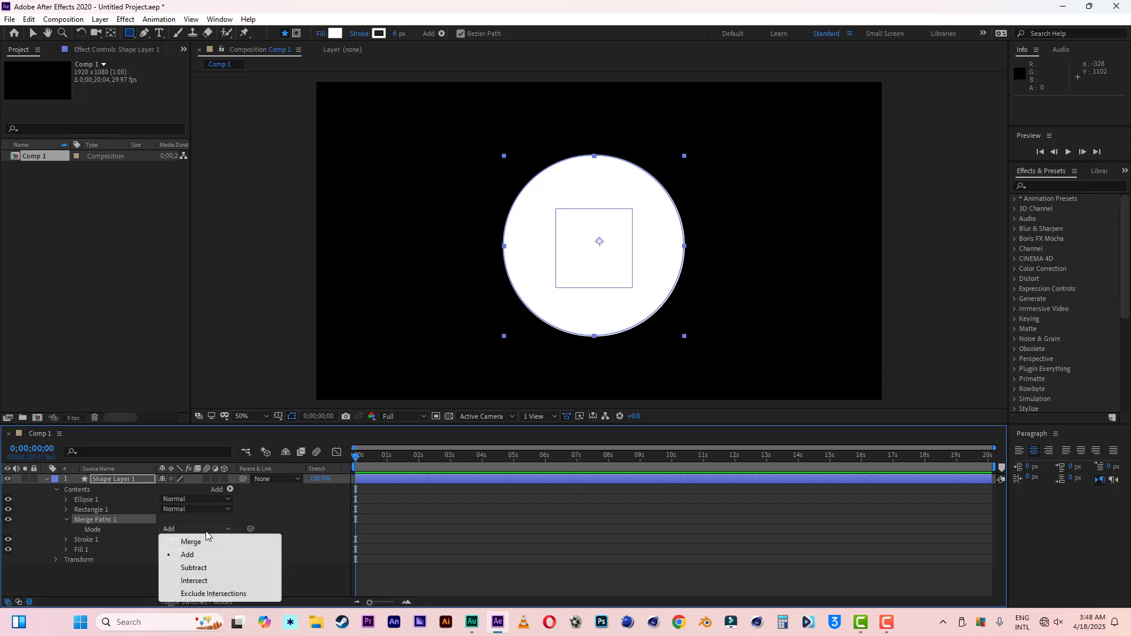
{"action": "left_click", "coordinate": [194, 569]}
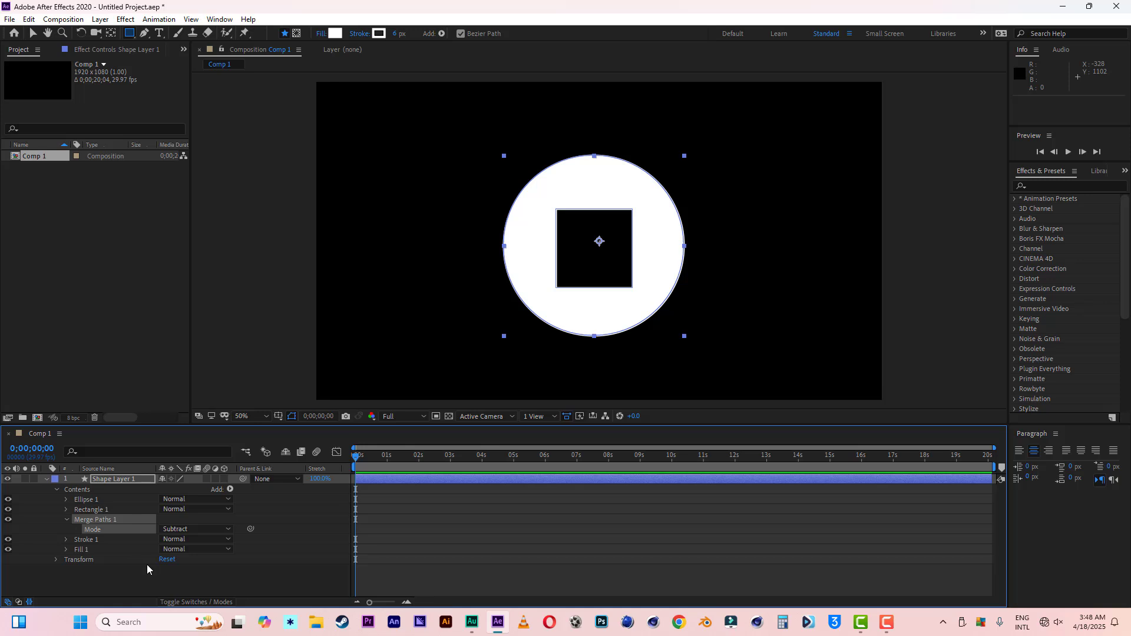
Step: Make Shape Layer 1 a 3D layer and set its Extrusion Depth to 84
{"action": "left_click", "coordinate": [225, 479]}
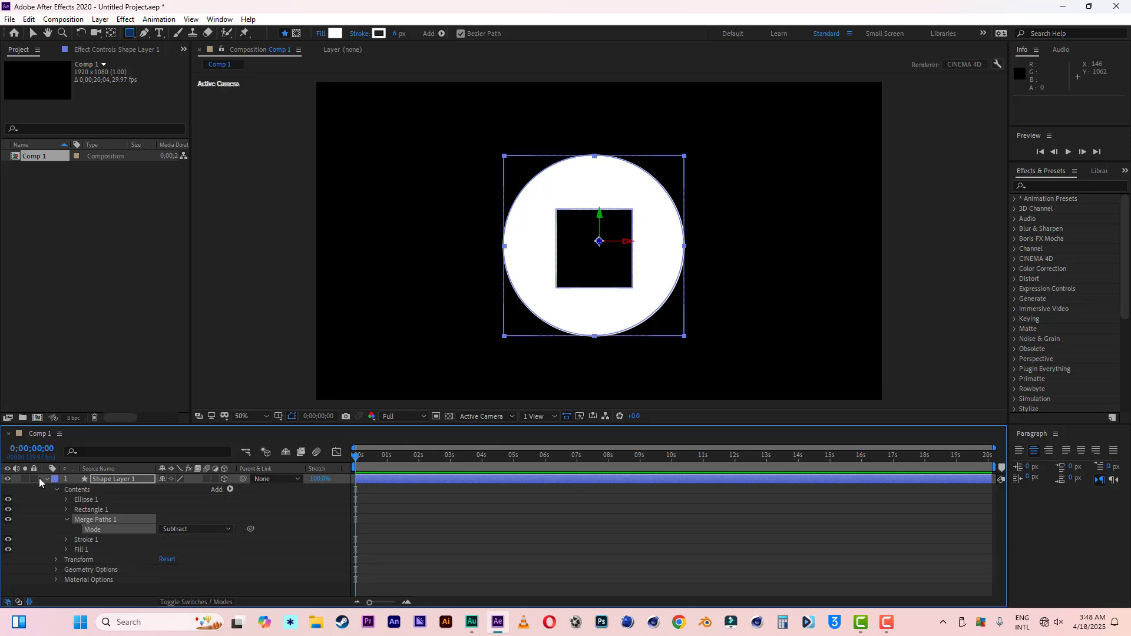
{"action": "left_click", "coordinate": [56, 570]}
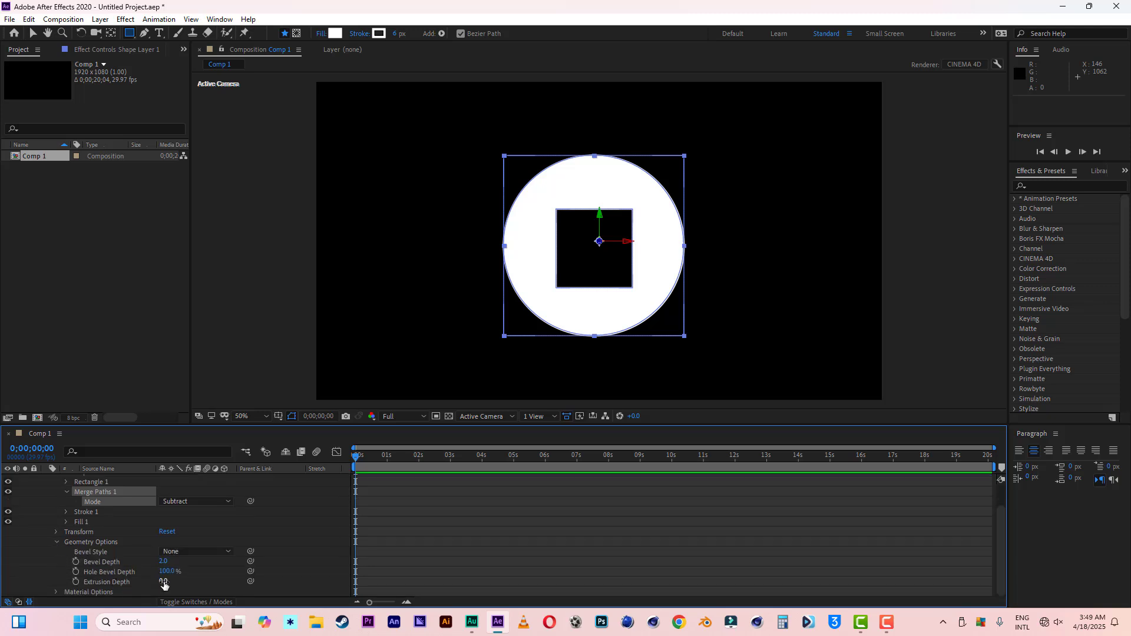
{"action": "left_click_drag", "start_coordinate": [163, 581], "coordinate": [213, 582]}
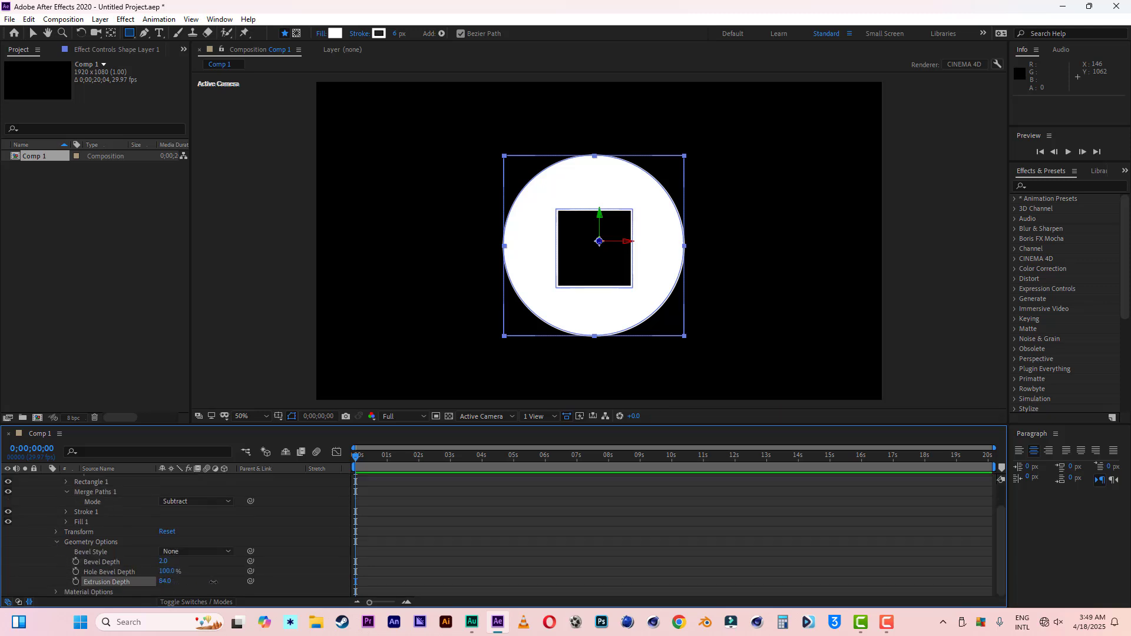
Step: Show the disc in Custom View 1 and add a white point light with 100% intensity, Smooth falloff and a 500 radius
{"action": "left_click", "coordinate": [482, 416]}
{"action": "left_click", "coordinate": [487, 524]}
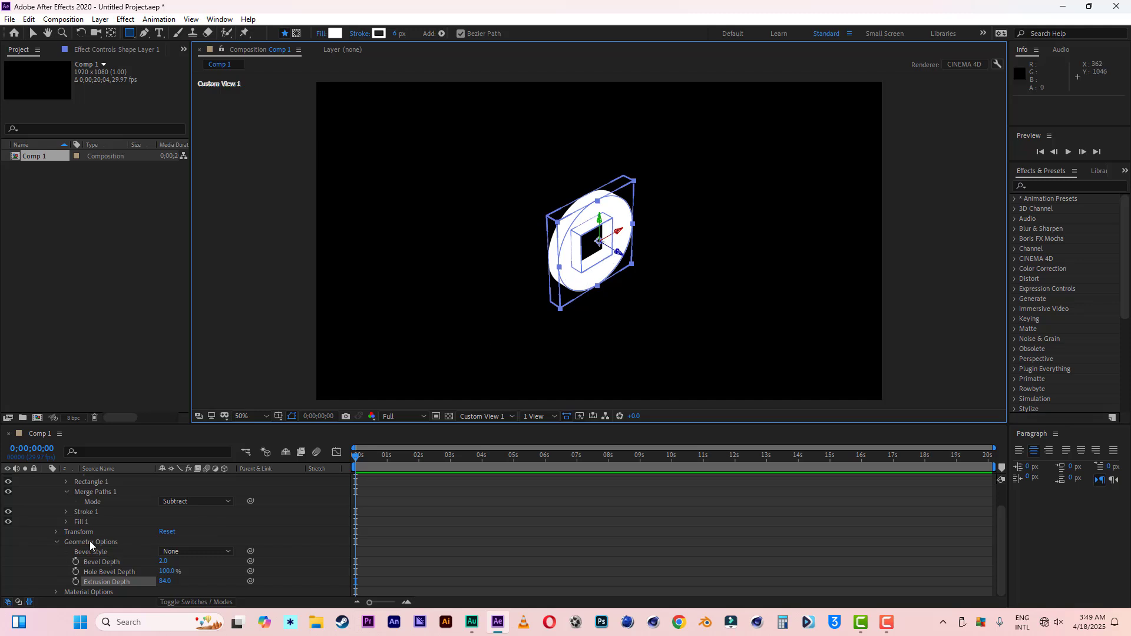
{"action": "right_click", "coordinate": [25, 510]}
{"action": "left_click", "coordinate": [35, 546]}
{"action": "scroll", "coordinate": [37, 546], "scroll_direction": "up", "scroll_amount": 2}
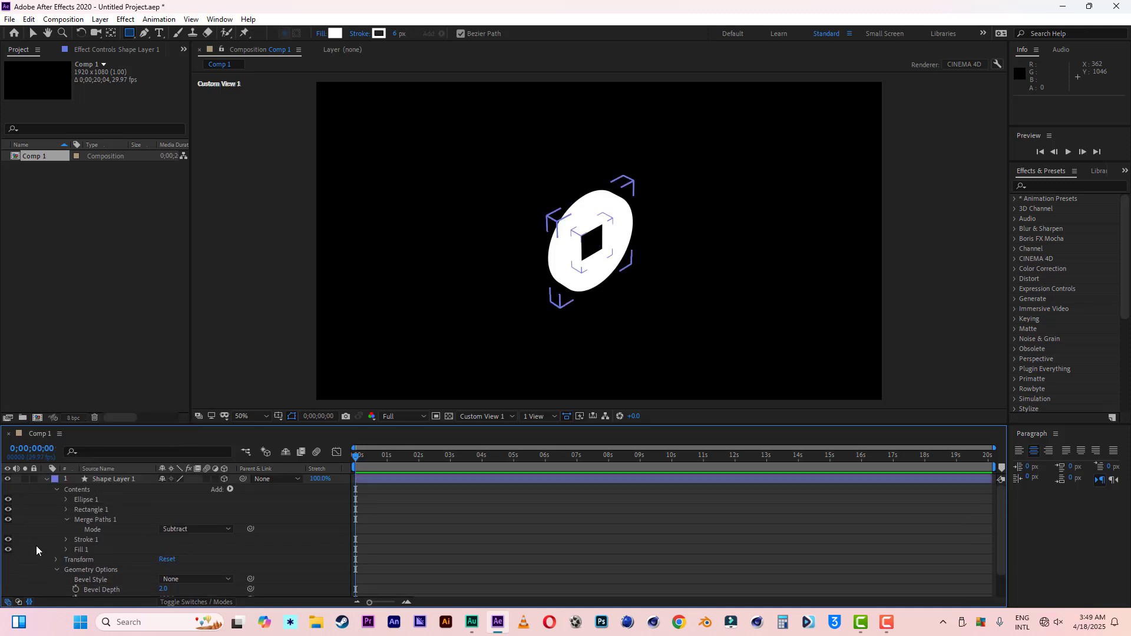
{"action": "right_click", "coordinate": [15, 478]}
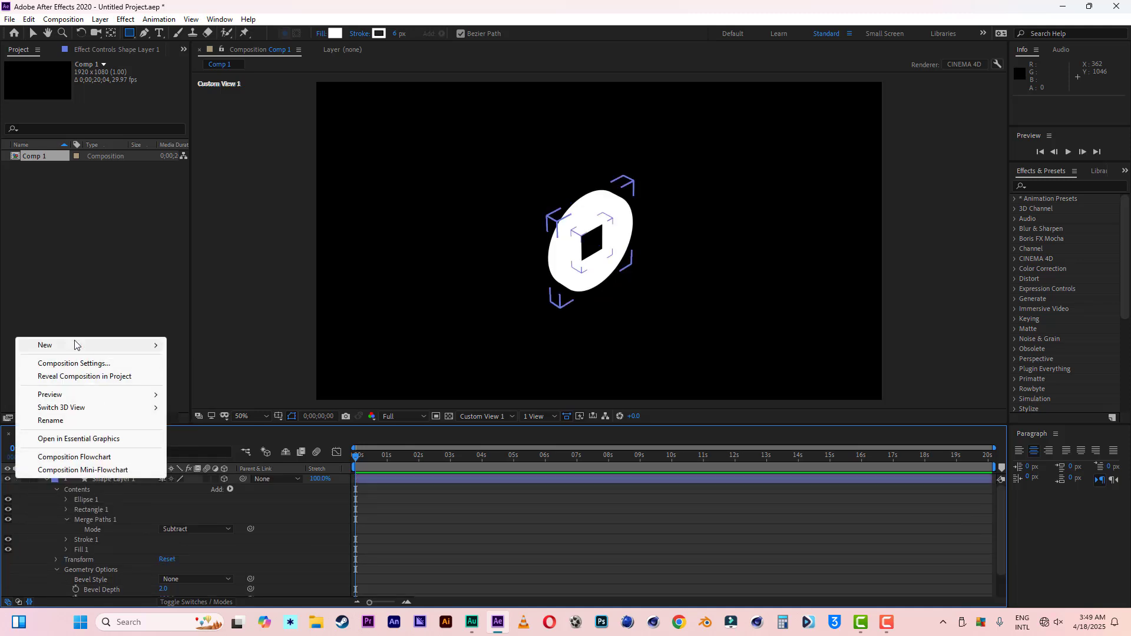
{"action": "mouse_move", "coordinate": [121, 346]}
{"action": "left_click", "coordinate": [207, 390]}
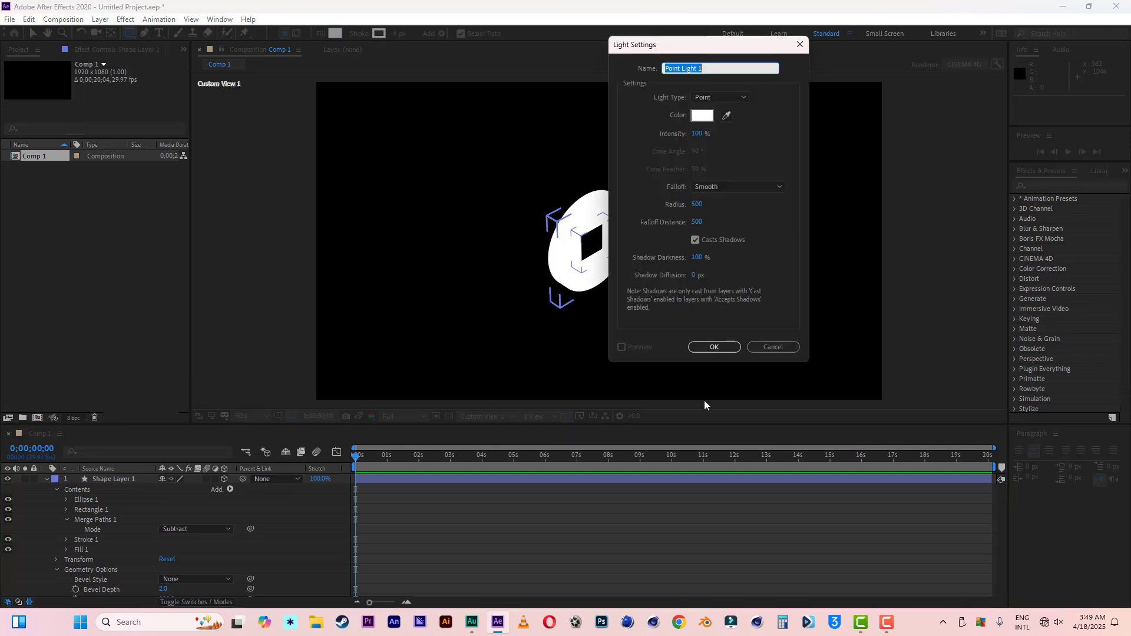
{"action": "left_click", "coordinate": [718, 344]}
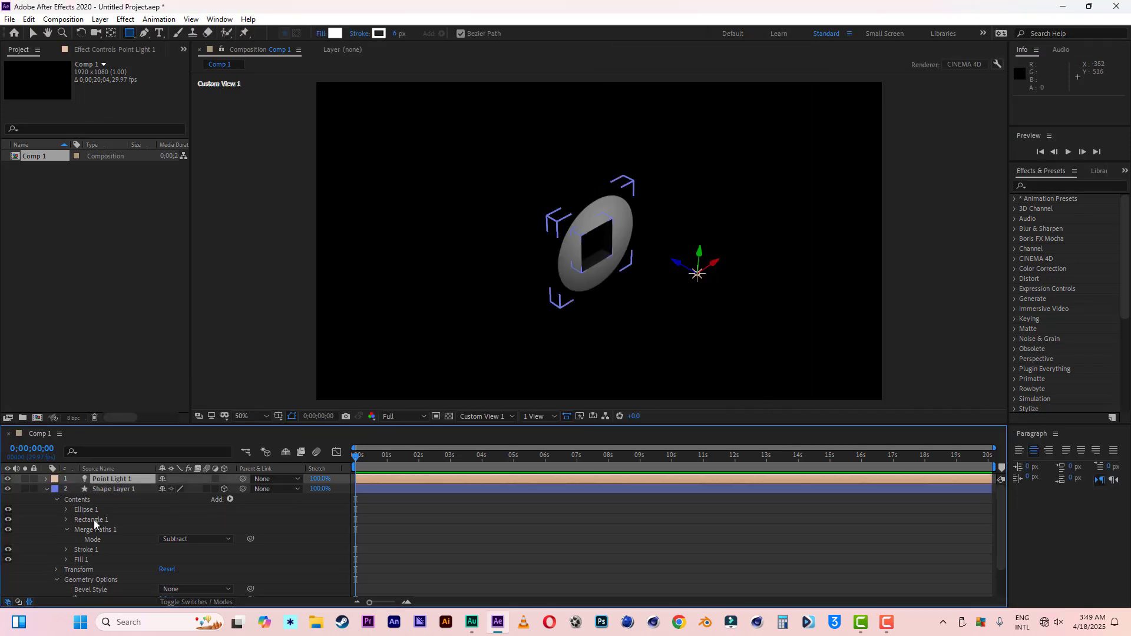
Step: Raise the point light's intensity to 257% and move it about 142 px in the negative X direction
{"action": "left_click", "coordinate": [46, 479]}
{"action": "left_click", "coordinate": [57, 501]}
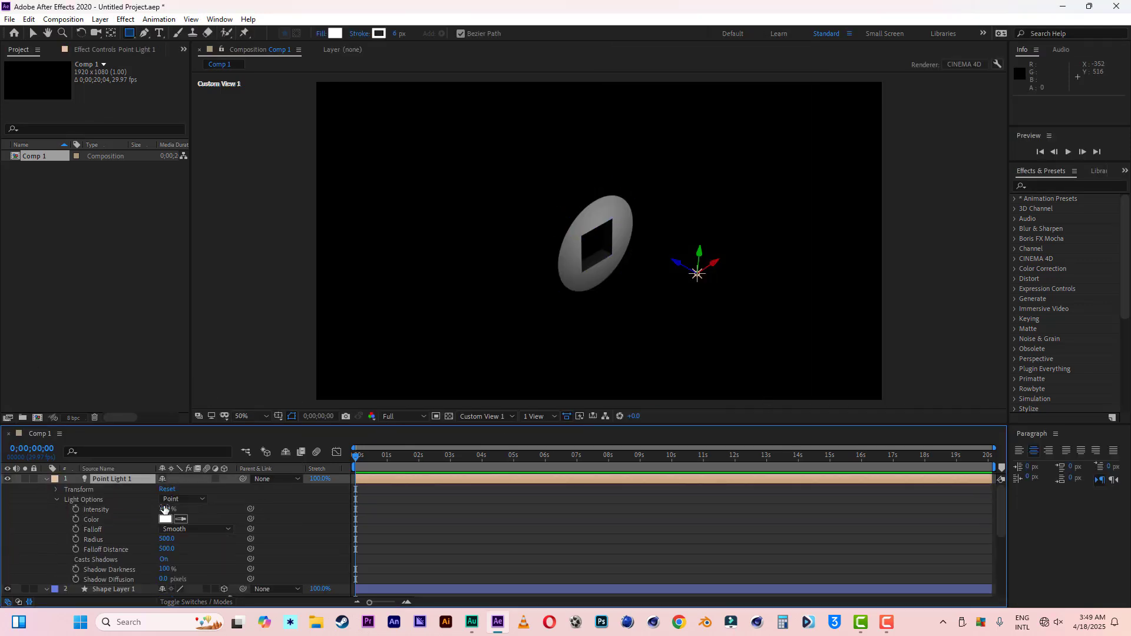
{"action": "left_click_drag", "start_coordinate": [164, 509], "coordinate": [193, 517]}
{"action": "key", "text": "v"}
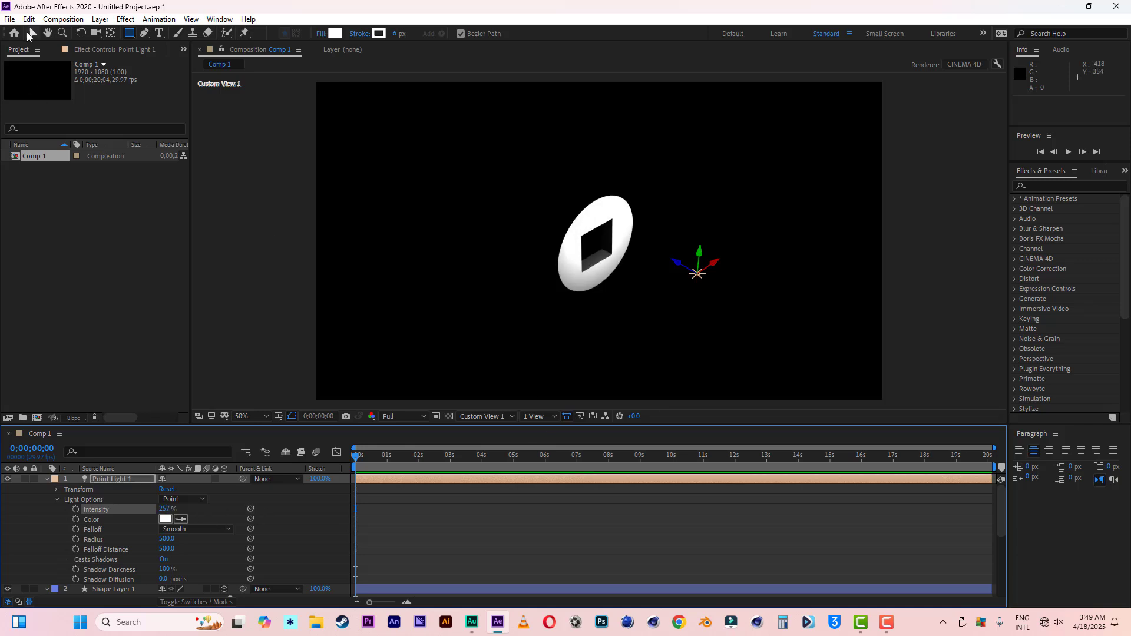
{"action": "mouse_move", "coordinate": [718, 264]}
{"action": "left_mouse_down"}
{"action": "mouse_move", "coordinate": [666, 289]}
{"action": "mouse_move", "coordinate": [681, 286]}
{"action": "left_mouse_up"}
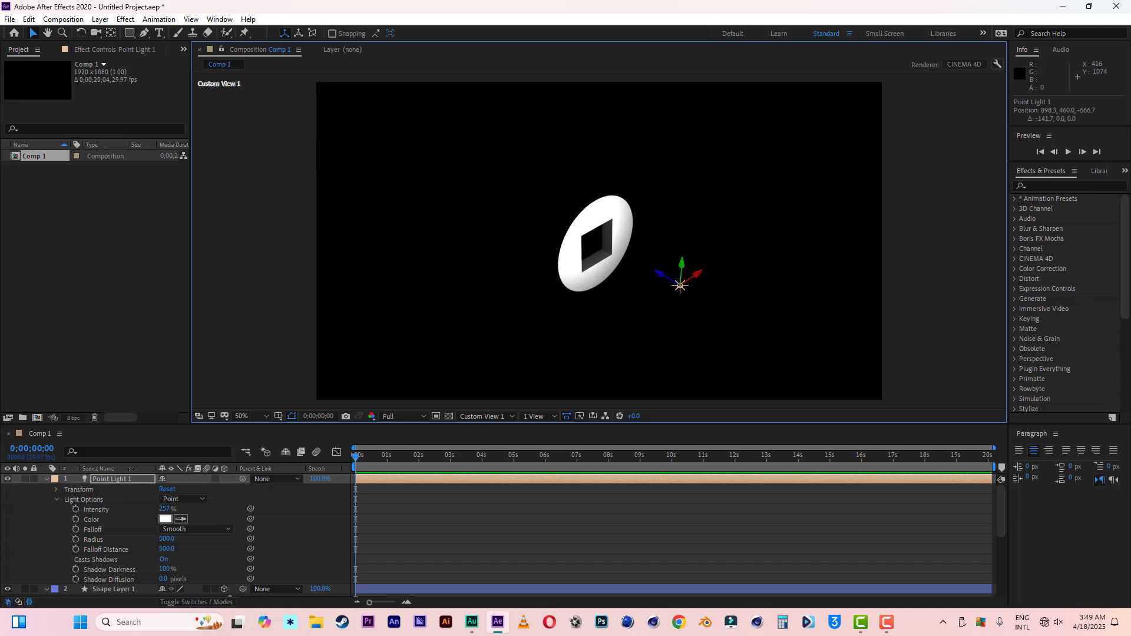
Step: Duplicate the point light and move the copy above the disc, to about 898, -270, -506
{"action": "left_click", "coordinate": [114, 479]}
{"action": "key", "text": "ctrl+d"}
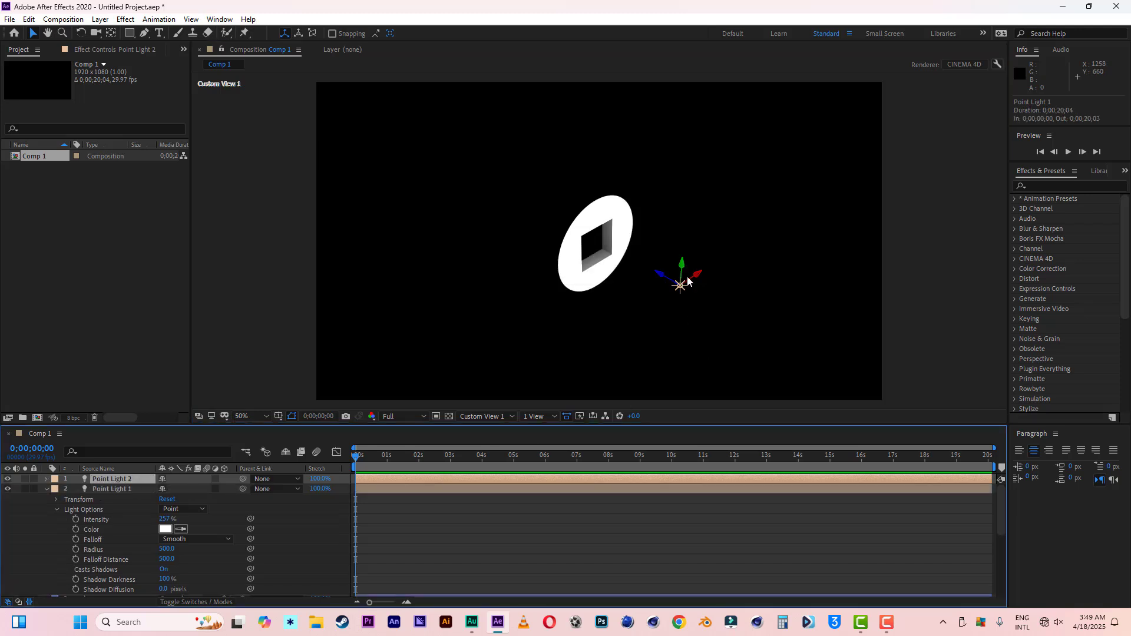
{"action": "left_click_drag", "start_coordinate": [684, 269], "coordinate": [705, 60]}
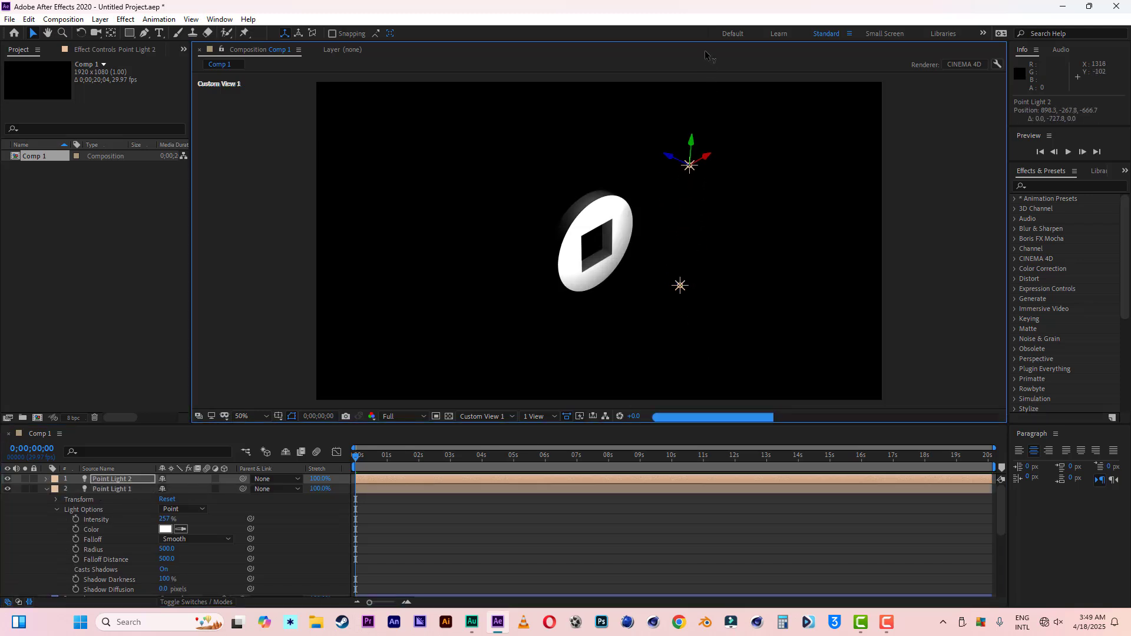
{"action": "left_click_drag", "start_coordinate": [676, 158], "coordinate": [612, 155]}
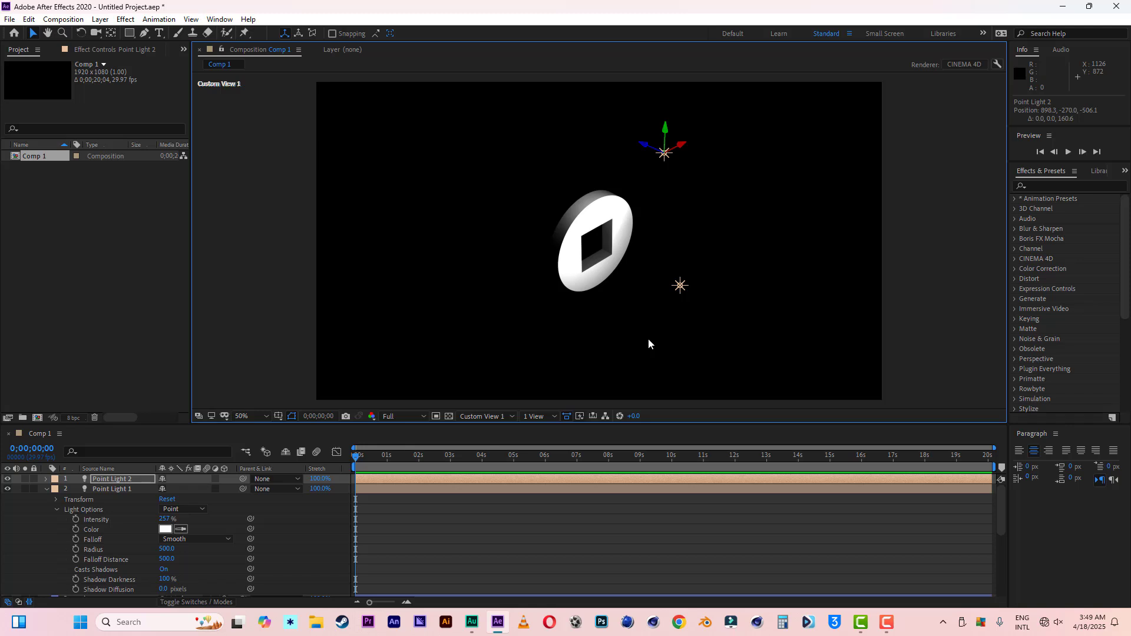
Step: Switch back to the Active Camera view and delete both point lights from the composition
{"action": "left_click", "coordinate": [489, 417]}
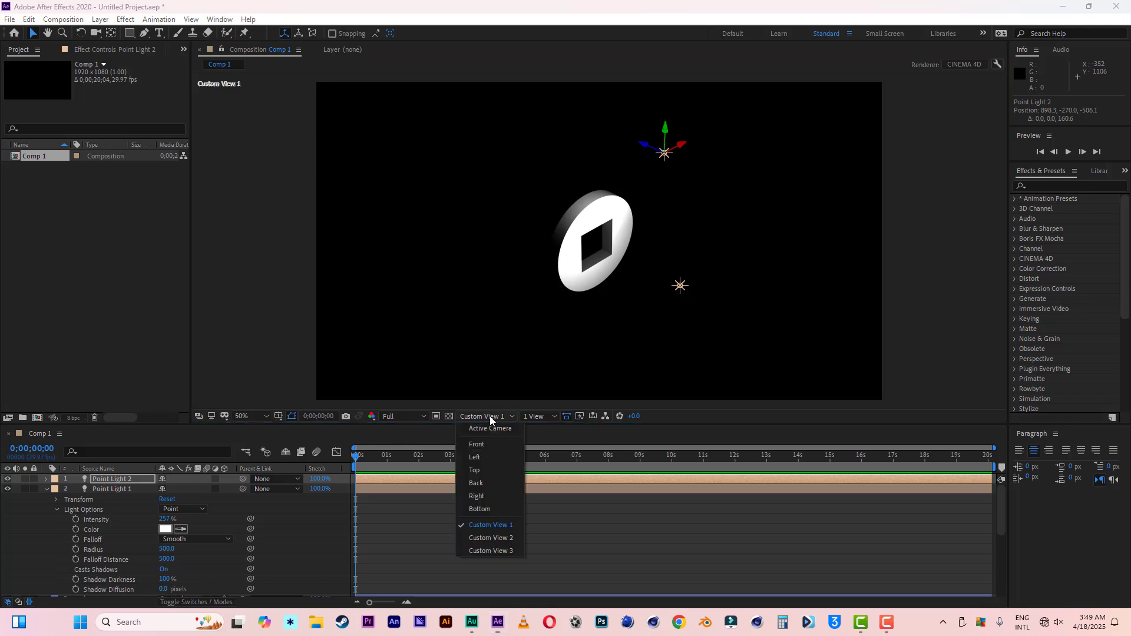
{"action": "left_click", "coordinate": [498, 430]}
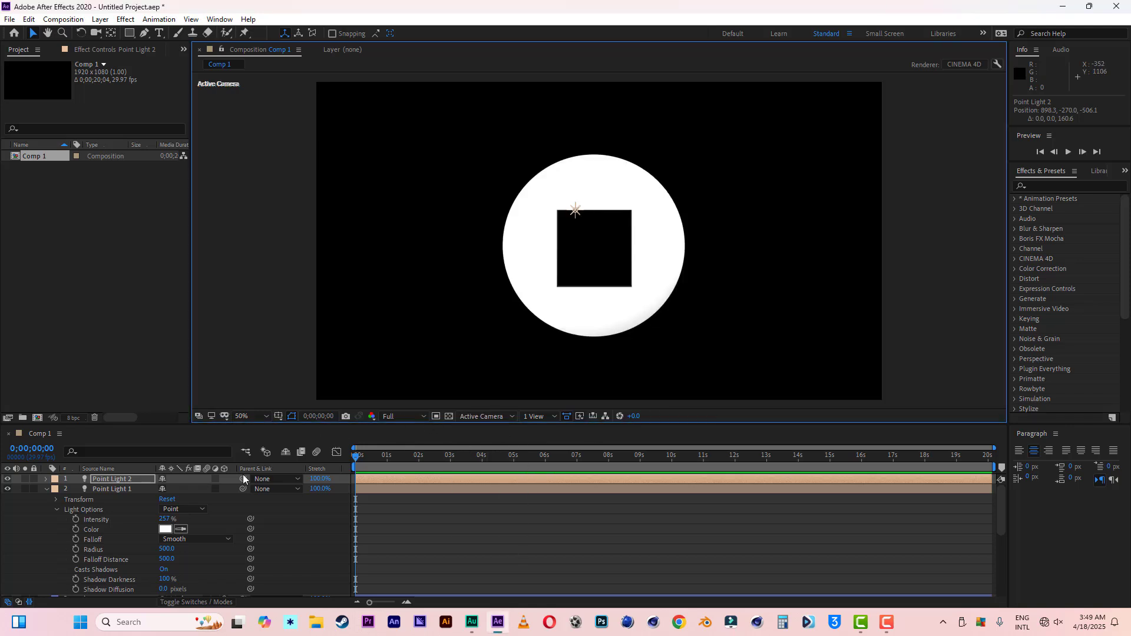
{"action": "left_click", "coordinate": [45, 490]}
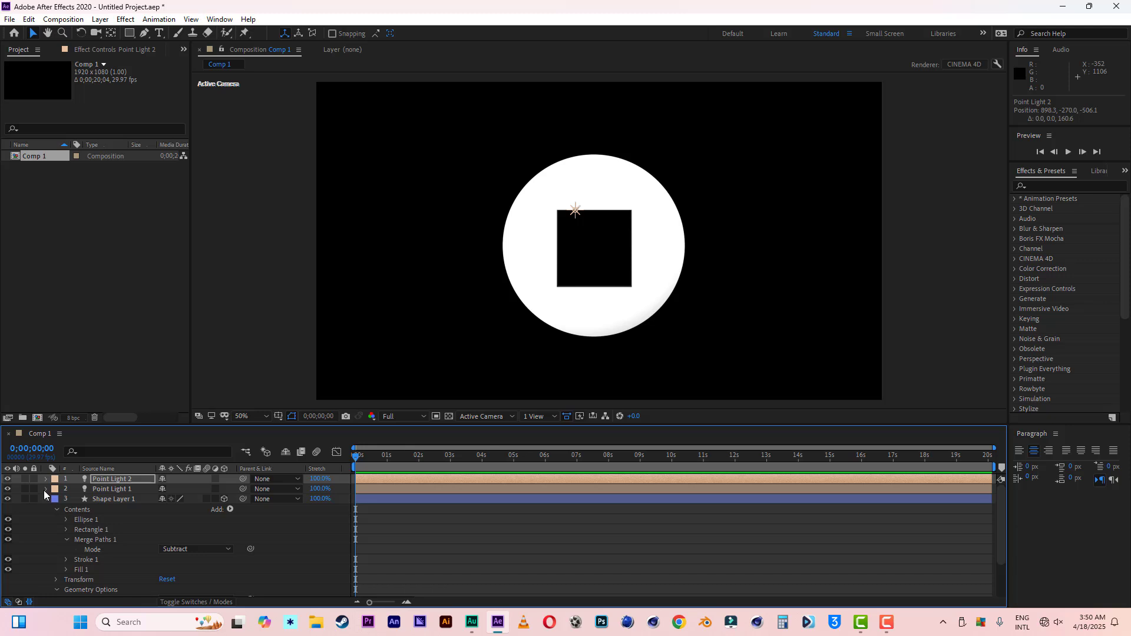
{"action": "left_click", "coordinate": [111, 489]}
{"action": "key", "text": "Delete"}
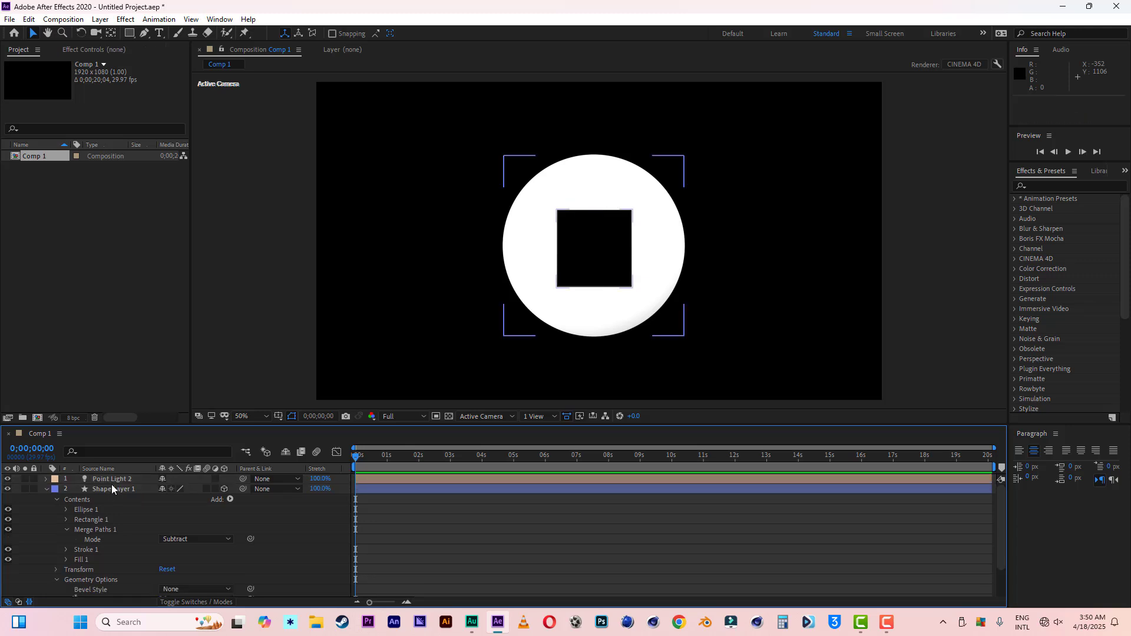
{"action": "left_click", "coordinate": [112, 481]}
{"action": "key", "text": "Delete"}
{"action": "left_click", "coordinate": [47, 480]}
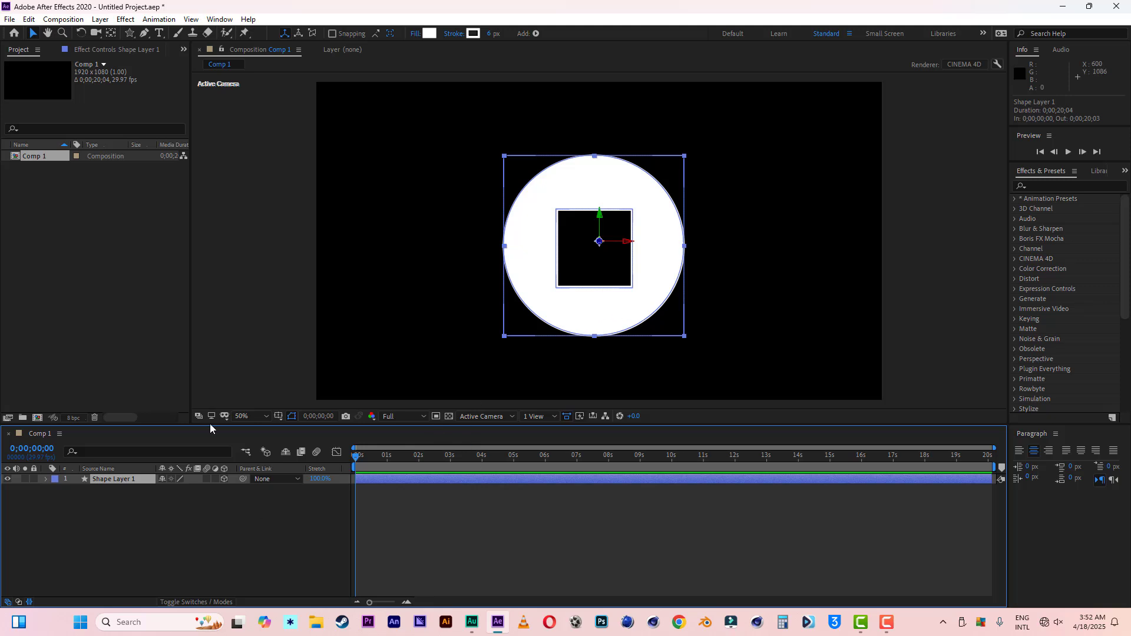
Step: Draw a small star inside the shape layer's circle, between its upper edge and the square, using the Star Tool
{"action": "left_click", "coordinate": [130, 34]}
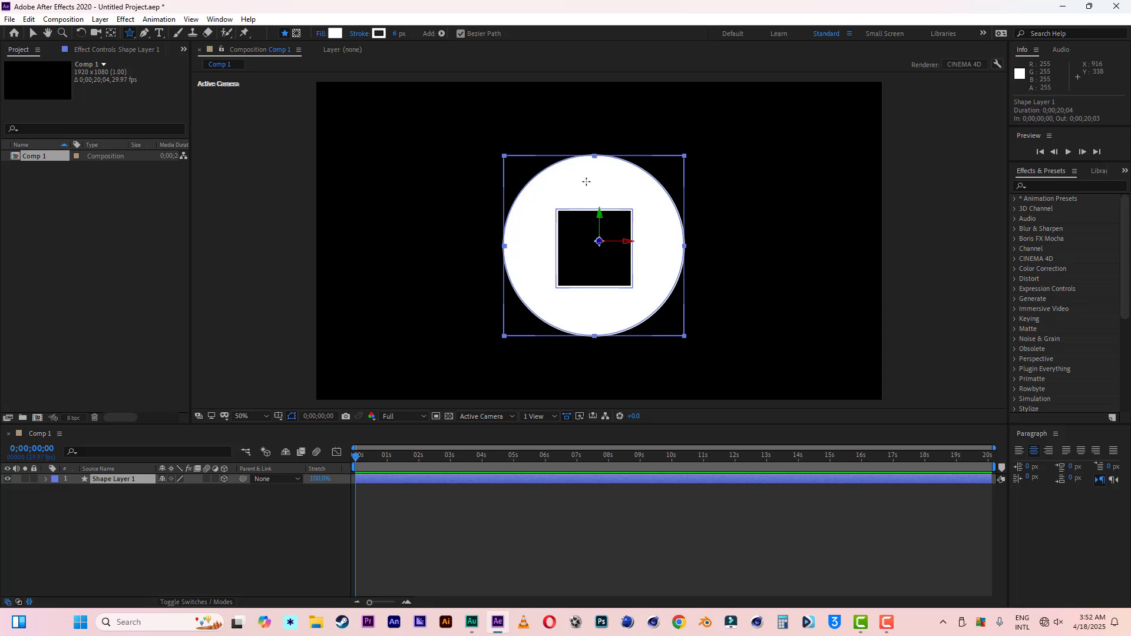
{"action": "left_click", "coordinate": [585, 180]}
{"action": "left_click_drag", "start_coordinate": [585, 179], "coordinate": [585, 163]}
{"action": "key", "text": "v"}
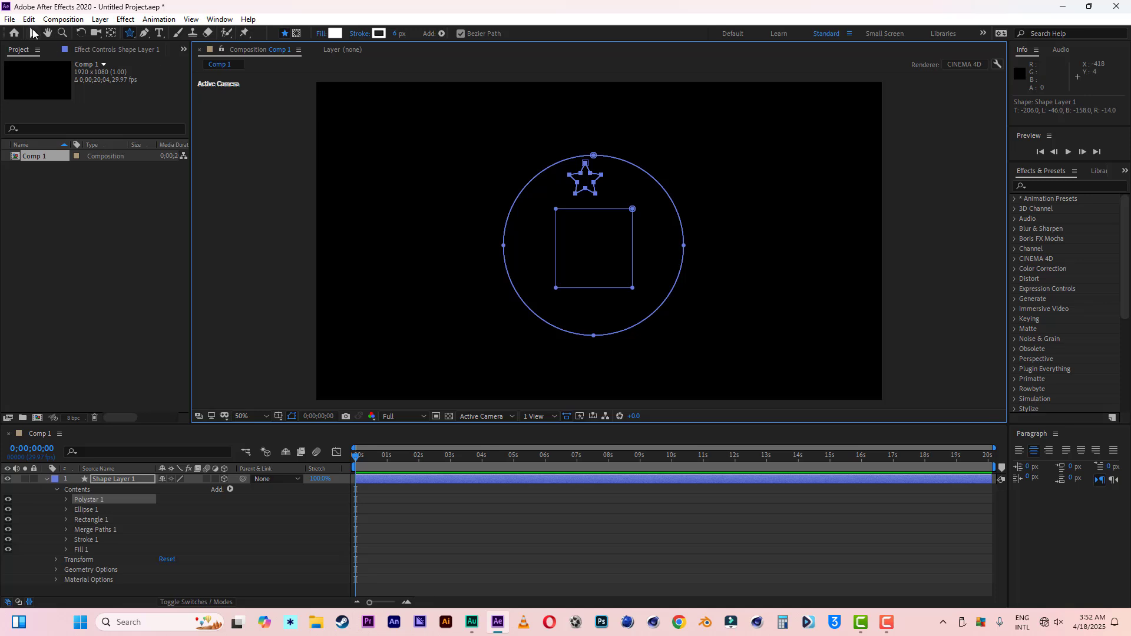
Step: Move the star about 28 px right and 16 px down so it sits centred above the square
{"action": "left_click", "coordinate": [587, 167]}
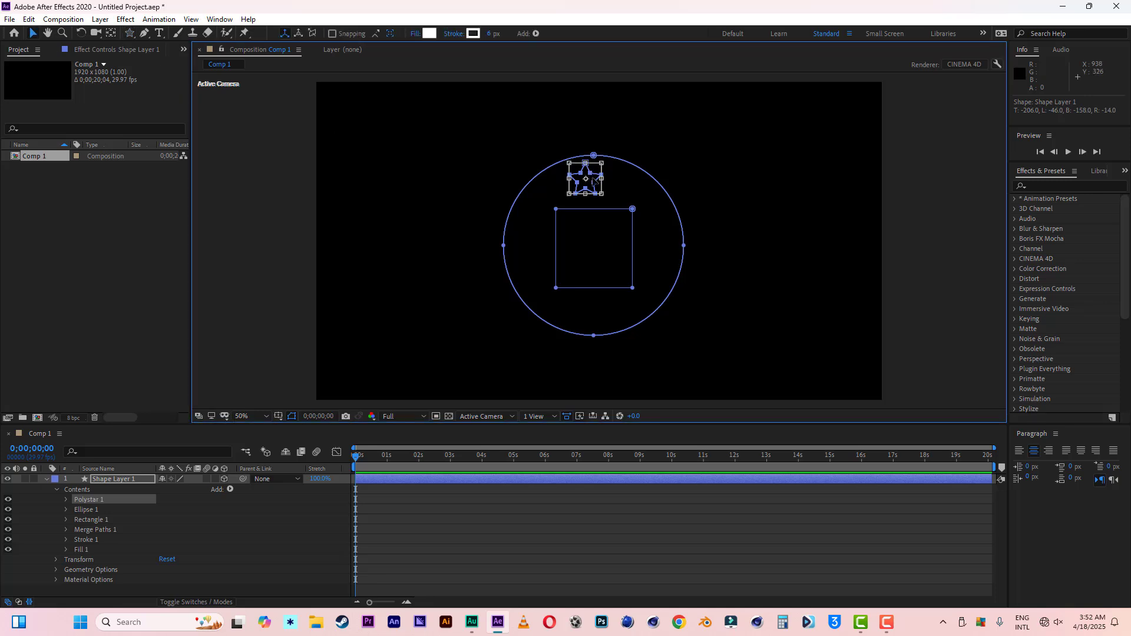
{"action": "left_click_drag", "start_coordinate": [593, 181], "coordinate": [603, 186]}
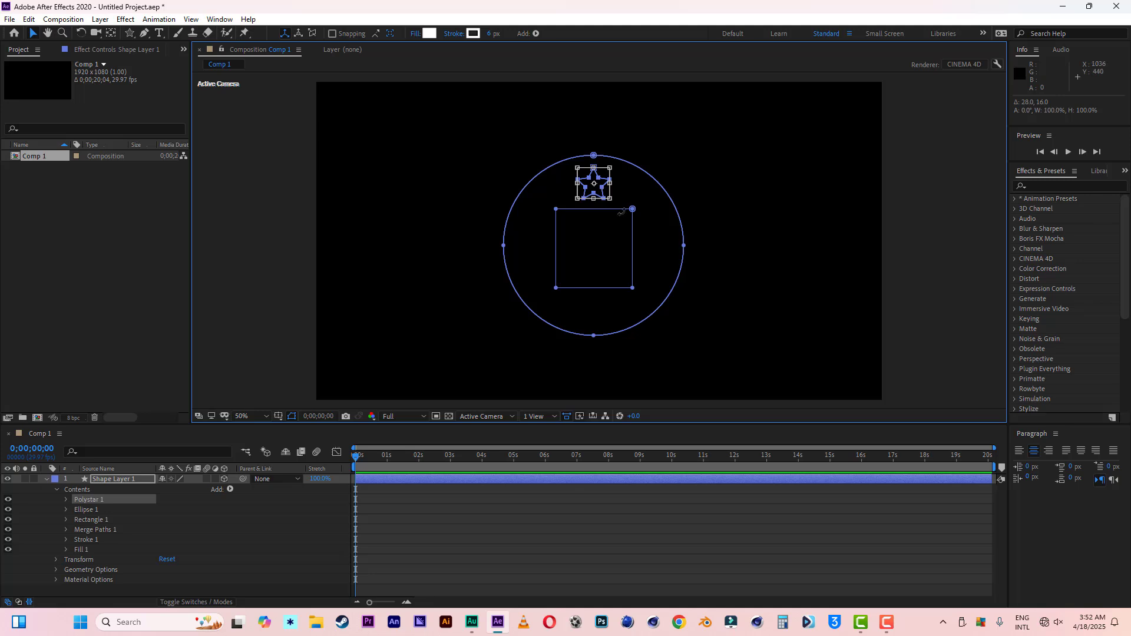
{"action": "double_click", "coordinate": [776, 196]}
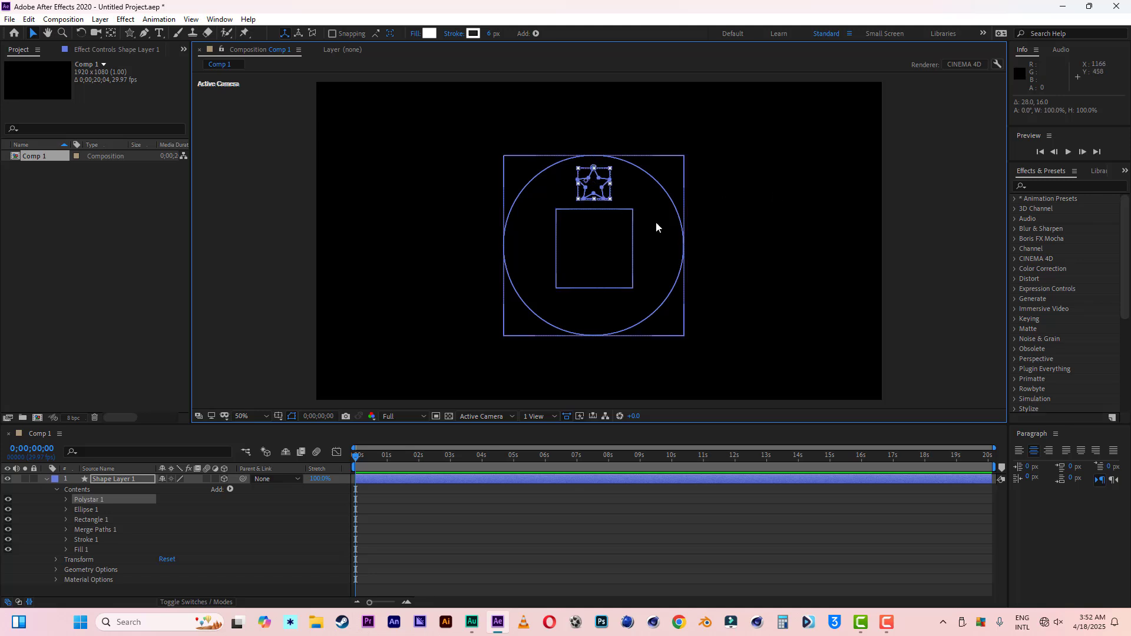
{"action": "left_click", "coordinate": [730, 219]}
Step: Reorder Polystar 1 within Shape Layer 1 so it sits between Rectangle 1 and Merge Paths 1
{"action": "left_click", "coordinate": [137, 479]}
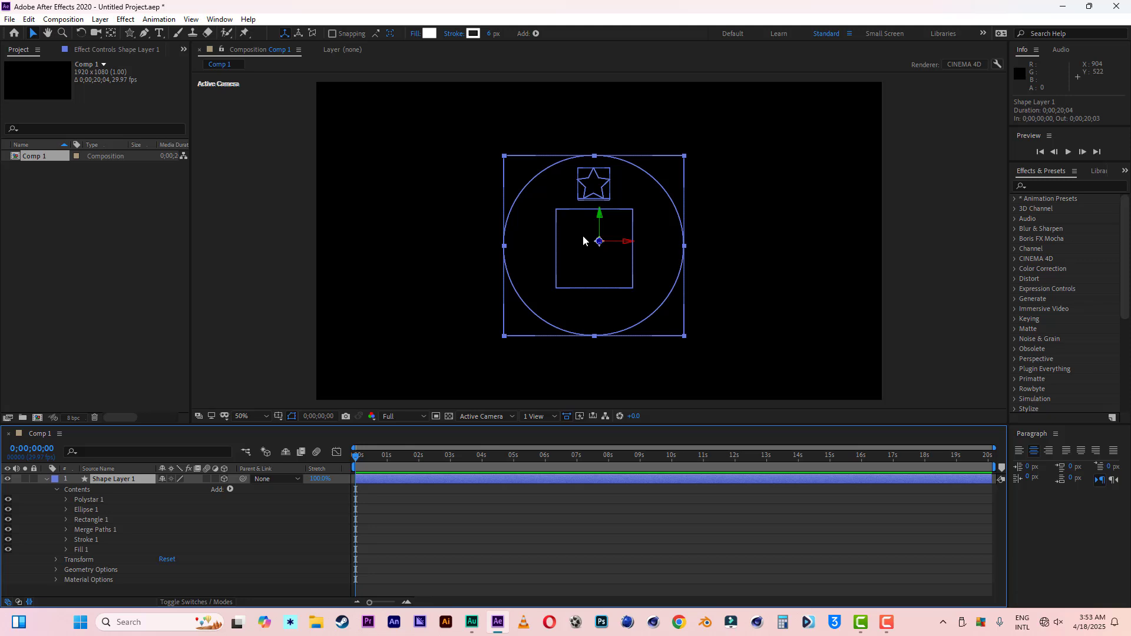
{"action": "left_click", "coordinate": [91, 502]}
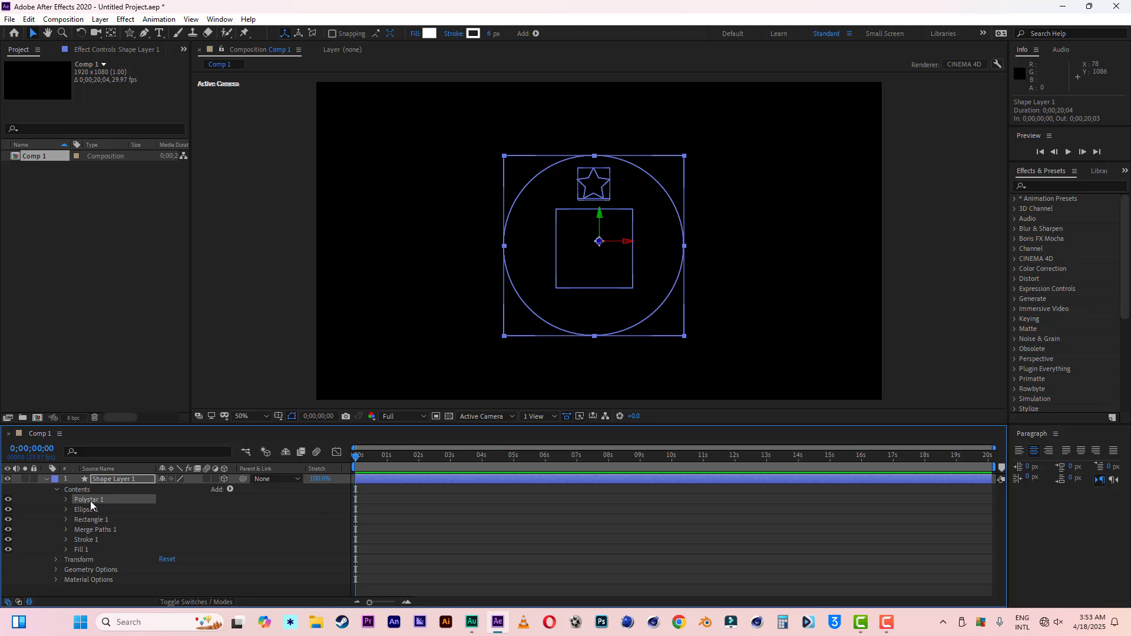
{"action": "left_click_drag", "start_coordinate": [91, 503], "coordinate": [91, 528]}
{"action": "left_click_drag", "start_coordinate": [90, 525], "coordinate": [91, 525]}
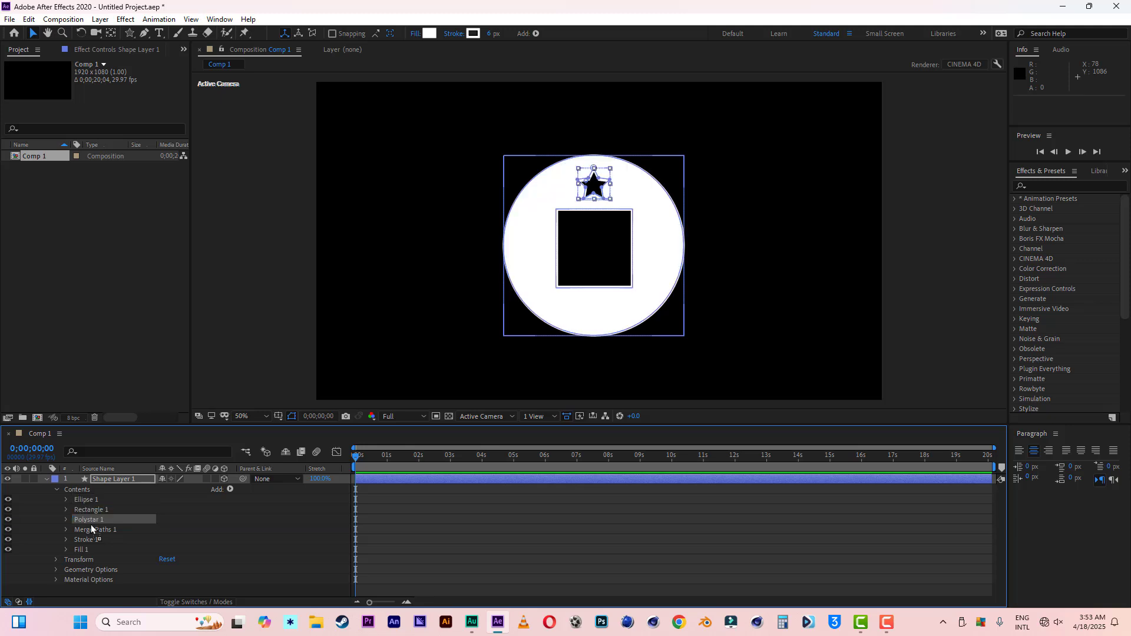
{"action": "left_click", "coordinate": [182, 521]}
{"action": "left_click", "coordinate": [556, 344]}
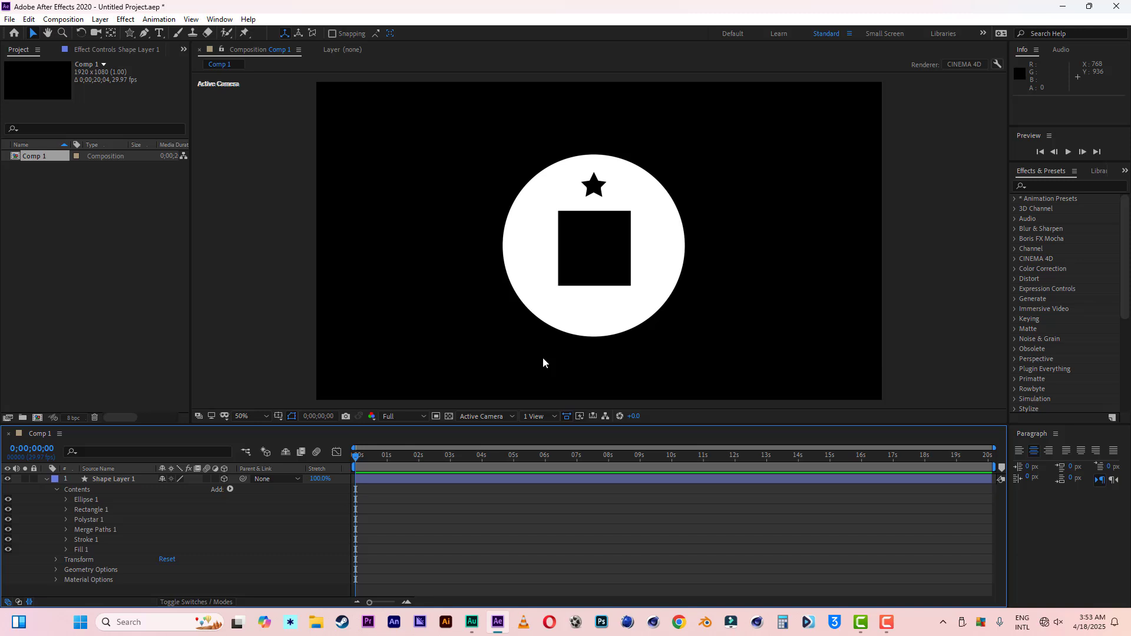
Step: Check the disc in Custom View 1, and return to the Active Camera view
{"action": "left_click", "coordinate": [489, 416]}
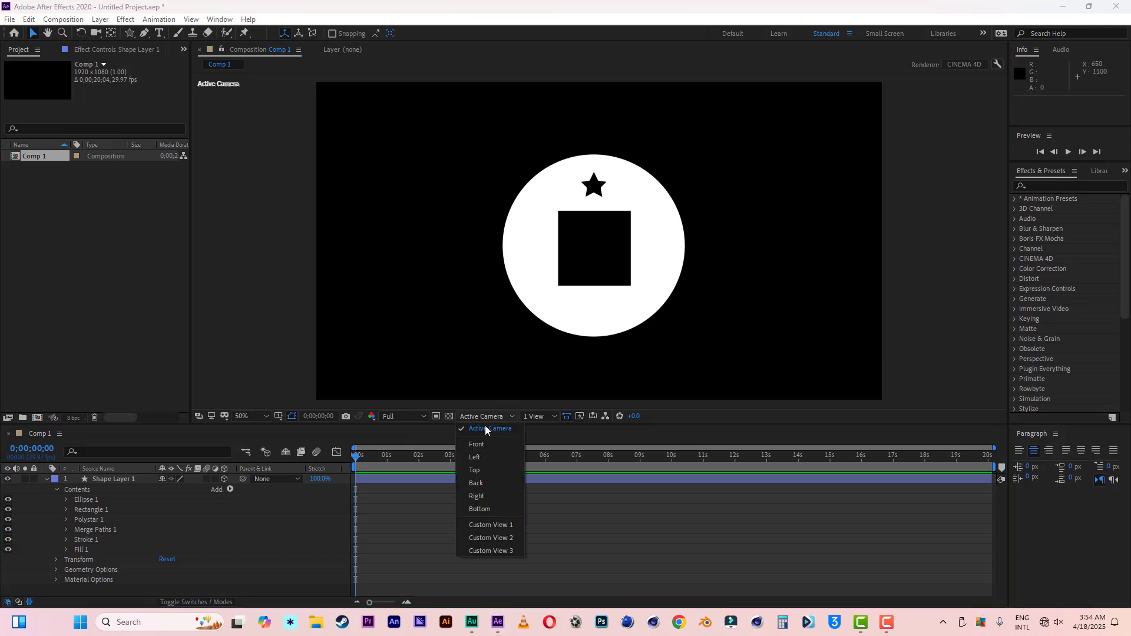
{"action": "left_click", "coordinate": [502, 525]}
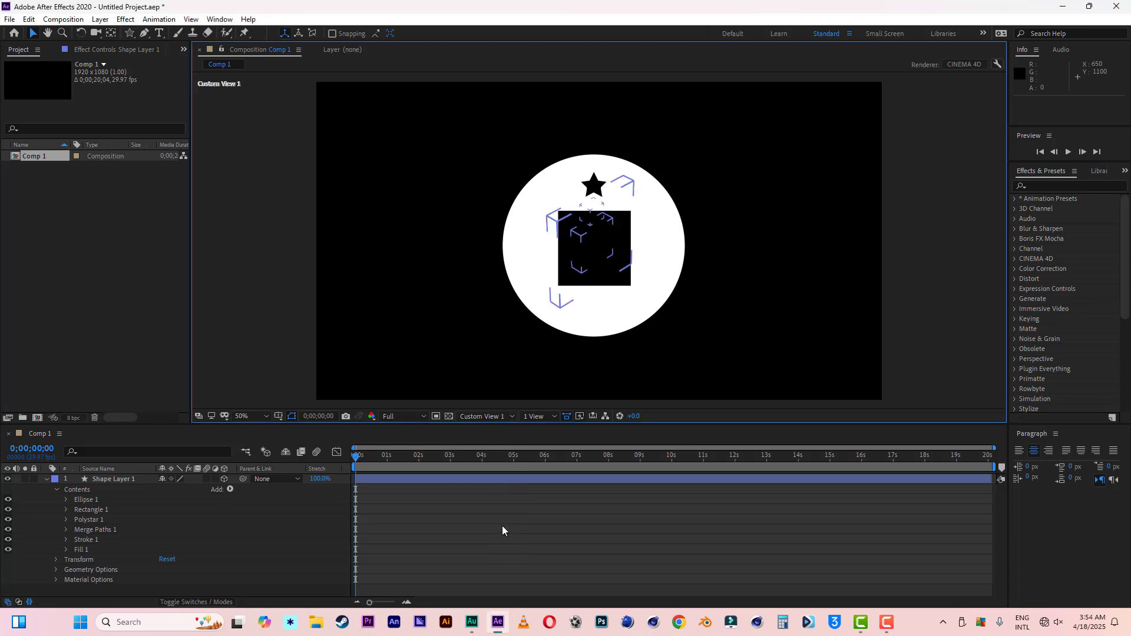
{"action": "left_click", "coordinate": [485, 415]}
{"action": "left_click", "coordinate": [489, 450]}
Step: Add a 35mm two-node camera named Camera 1 and orbit it to about 472, 1970, -1096, viewing the disc obliquely
{"action": "left_click", "coordinate": [114, 481]}
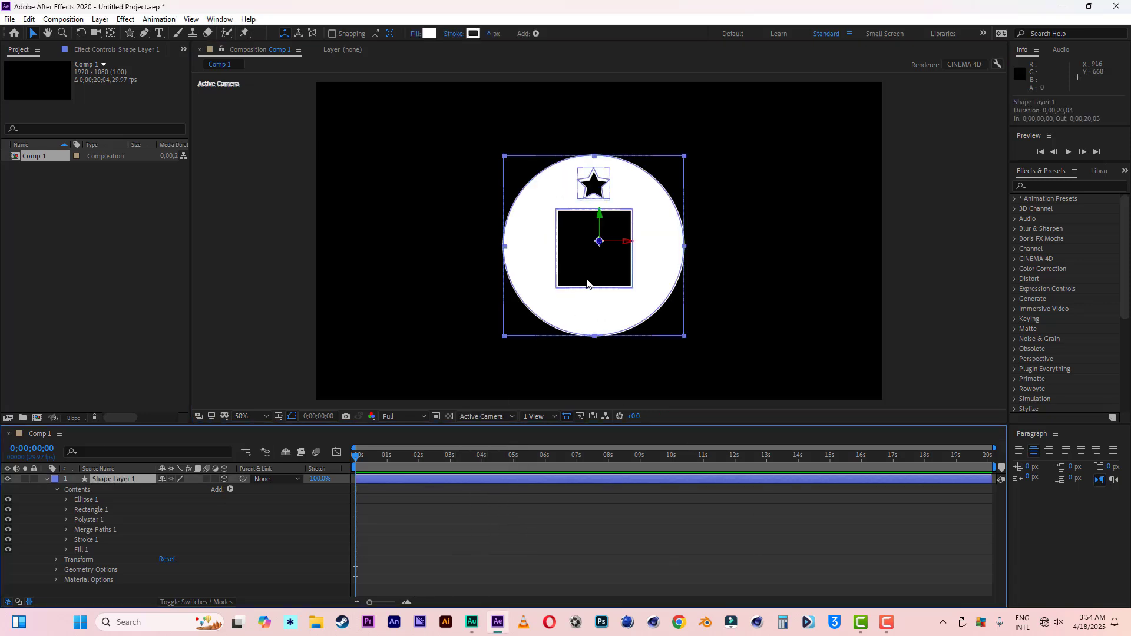
{"action": "key", "text": "c"}
{"action": "left_click", "coordinate": [604, 285]}
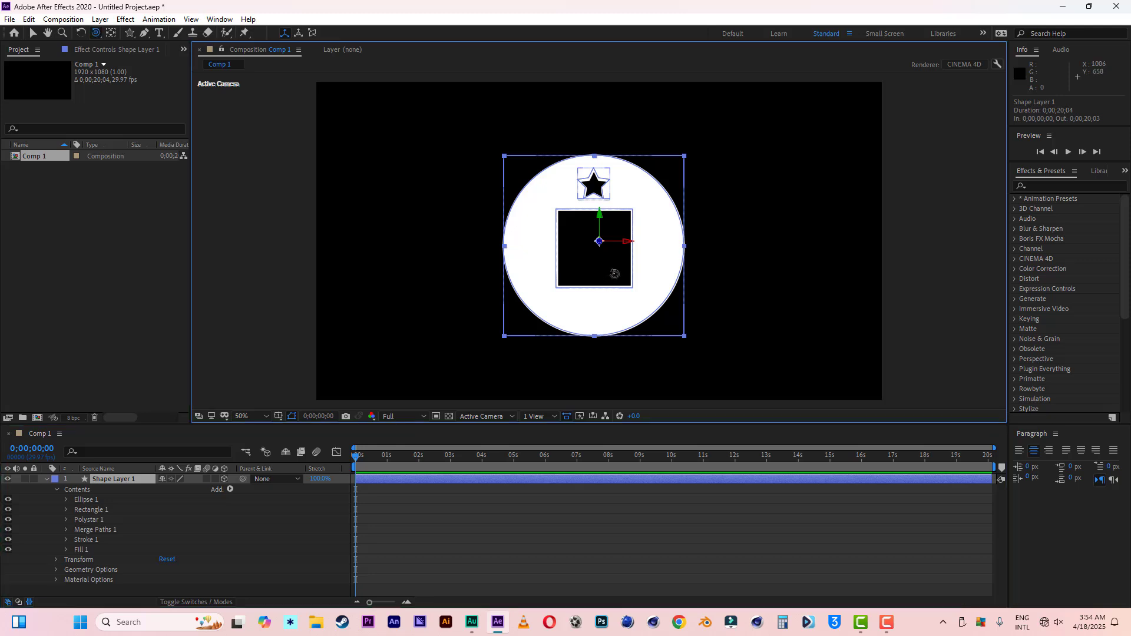
{"action": "right_click", "coordinate": [33, 503]}
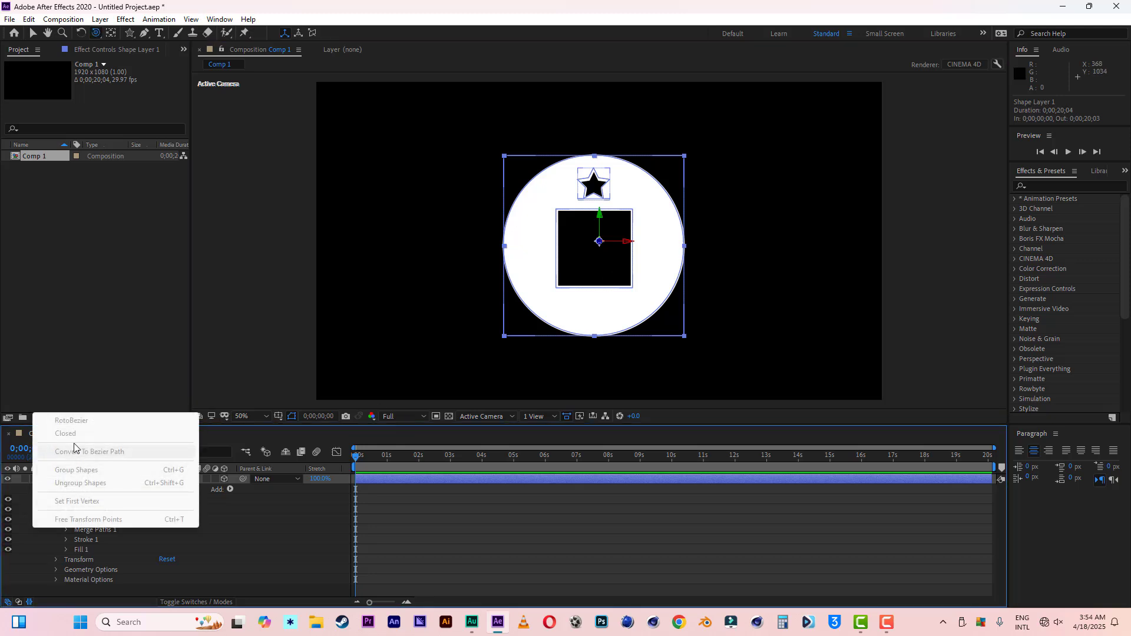
{"action": "left_click", "coordinate": [14, 486]}
{"action": "right_click", "coordinate": [18, 480]}
{"action": "mouse_move", "coordinate": [133, 348]}
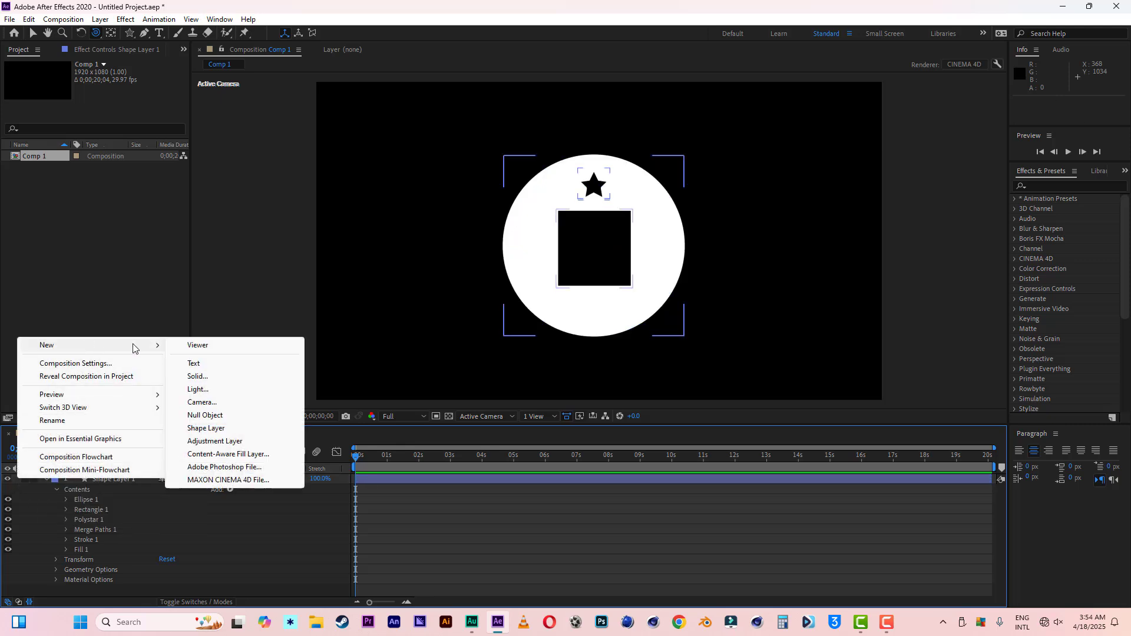
{"action": "left_click", "coordinate": [199, 403]}
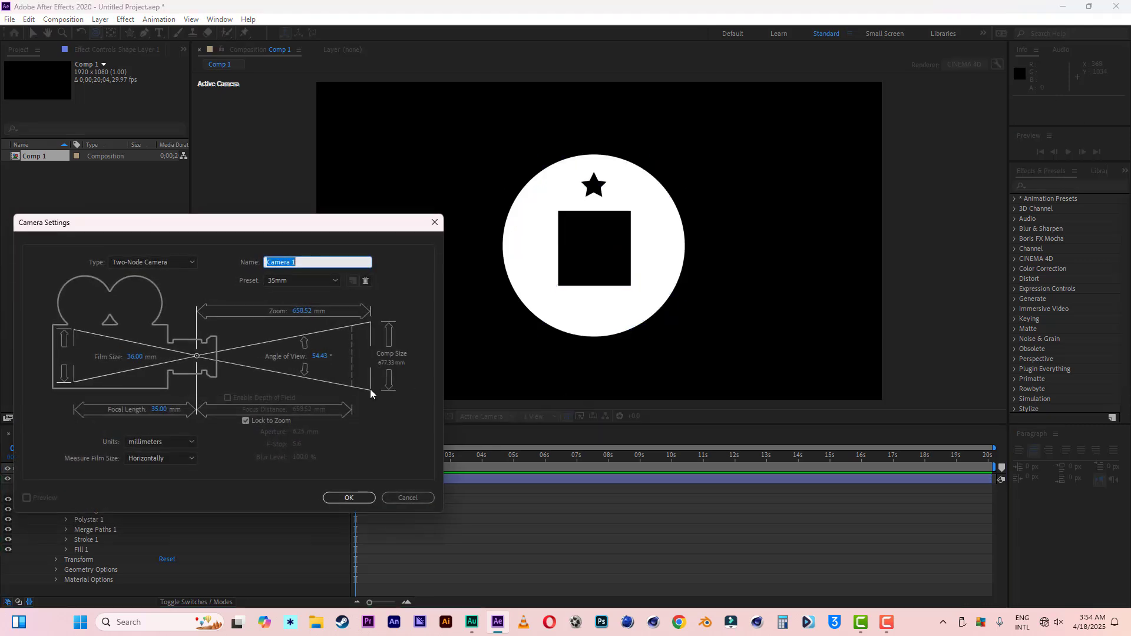
{"action": "left_click", "coordinate": [352, 497]}
{"action": "left_click_drag", "start_coordinate": [584, 295], "coordinate": [592, 254]}
{"action": "key", "text": "v"}
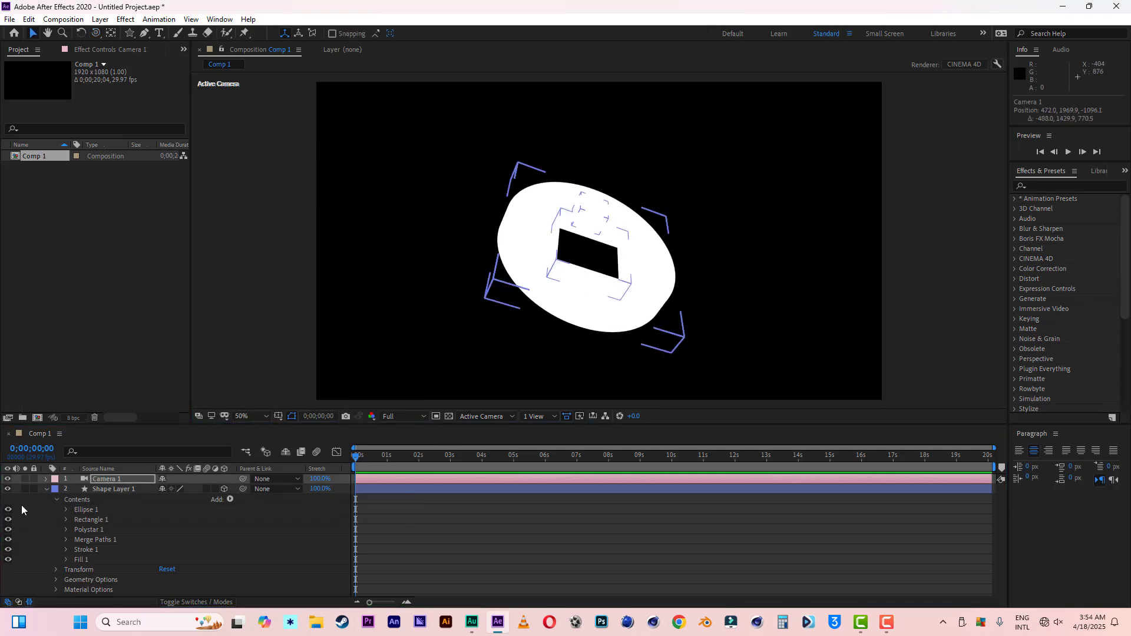
Step: Add a point light to the composition with its existing settings
{"action": "right_click", "coordinate": [17, 529]}
{"action": "left_click", "coordinate": [13, 512]}
{"action": "right_click", "coordinate": [16, 480]}
{"action": "mouse_move", "coordinate": [65, 347]}
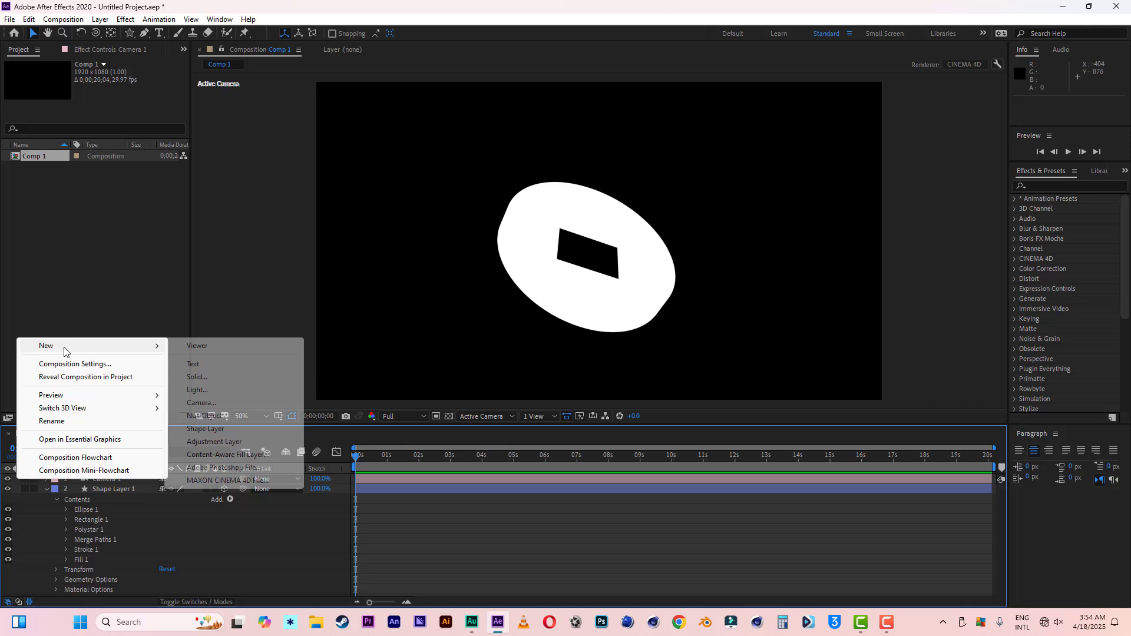
{"action": "left_click", "coordinate": [198, 390]}
{"action": "left_click", "coordinate": [710, 349]}
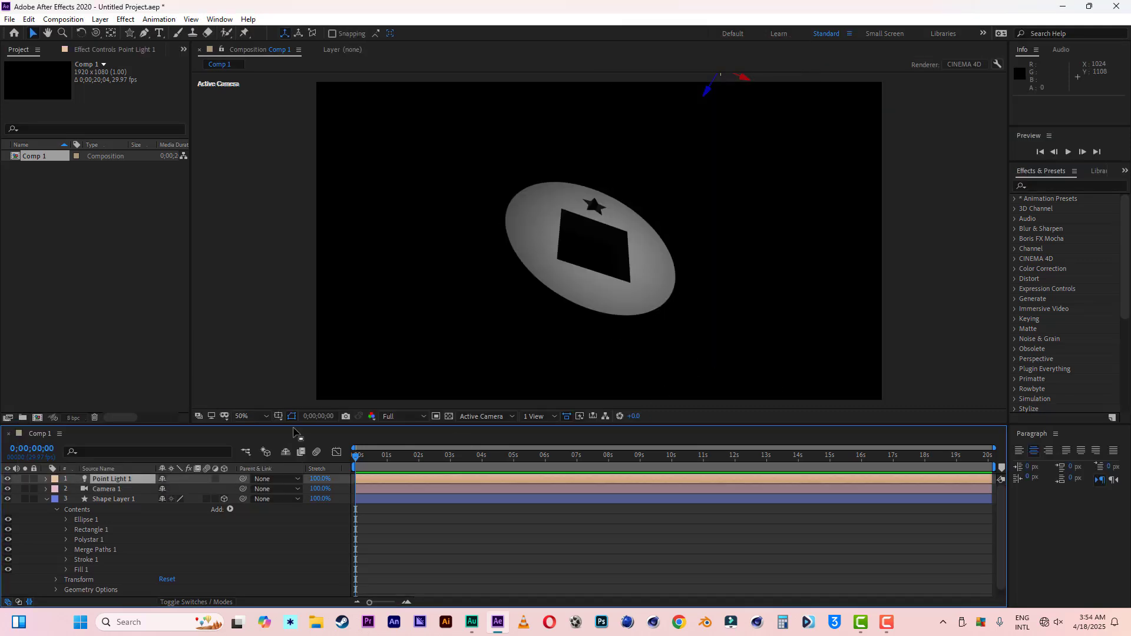
Step: Raise the point light's intensity to about 215%
{"action": "left_click", "coordinate": [46, 479]}
{"action": "left_click", "coordinate": [57, 499]}
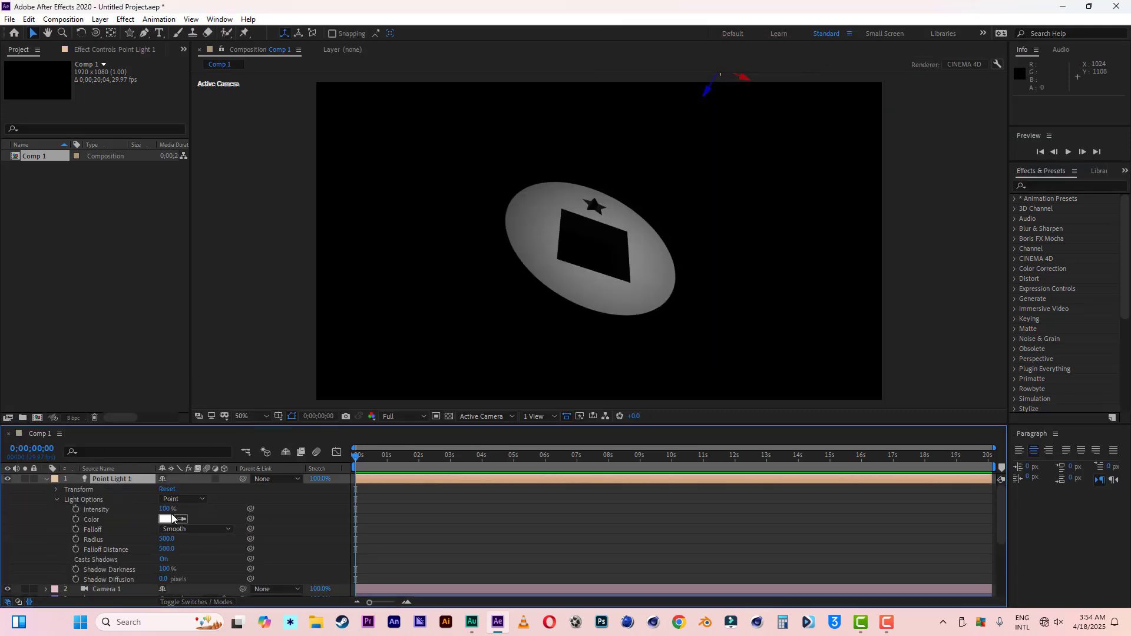
{"action": "left_click_drag", "start_coordinate": [165, 509], "coordinate": [234, 511]}
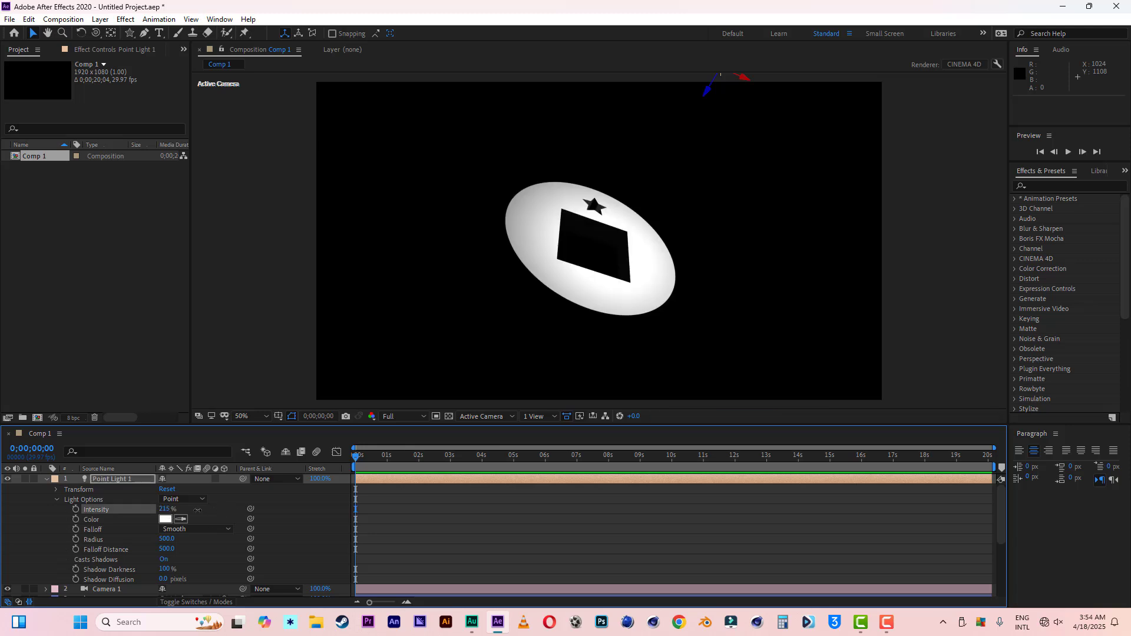
{"action": "left_click", "coordinate": [46, 479]}
Step: Duplicate the point light and move the copy to about 104, 460, -343 to light the disc's side
{"action": "left_click", "coordinate": [124, 480]}
{"action": "key", "text": "ctrl+d"}
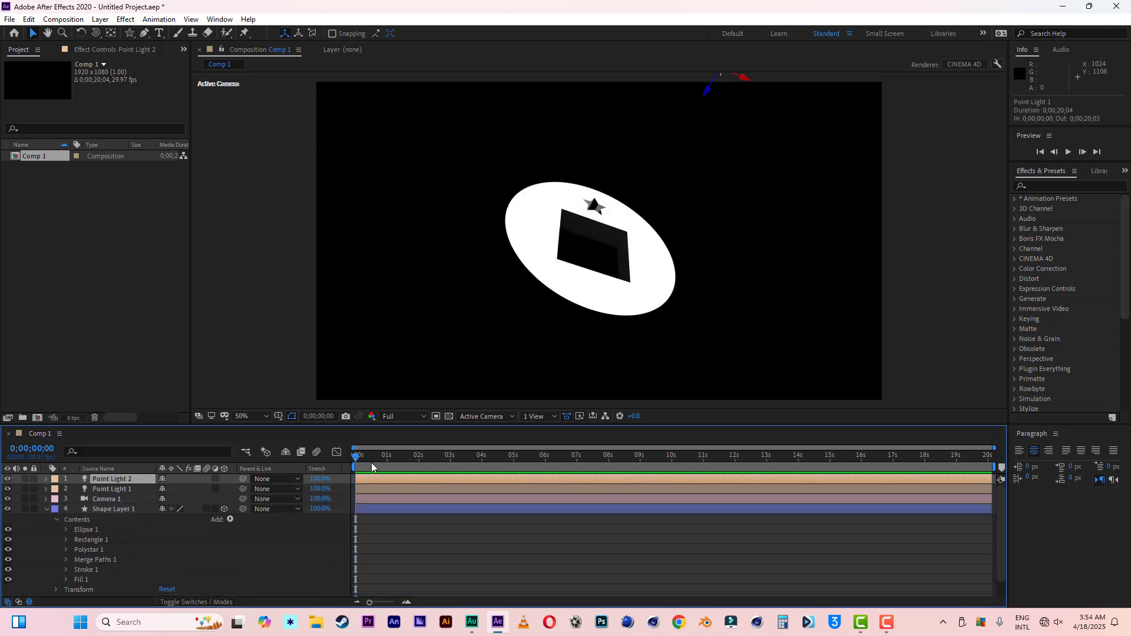
{"action": "left_click_drag", "start_coordinate": [750, 77], "coordinate": [479, 154]}
{"action": "key", "text": "comma"}
{"action": "key", "text": "period"}
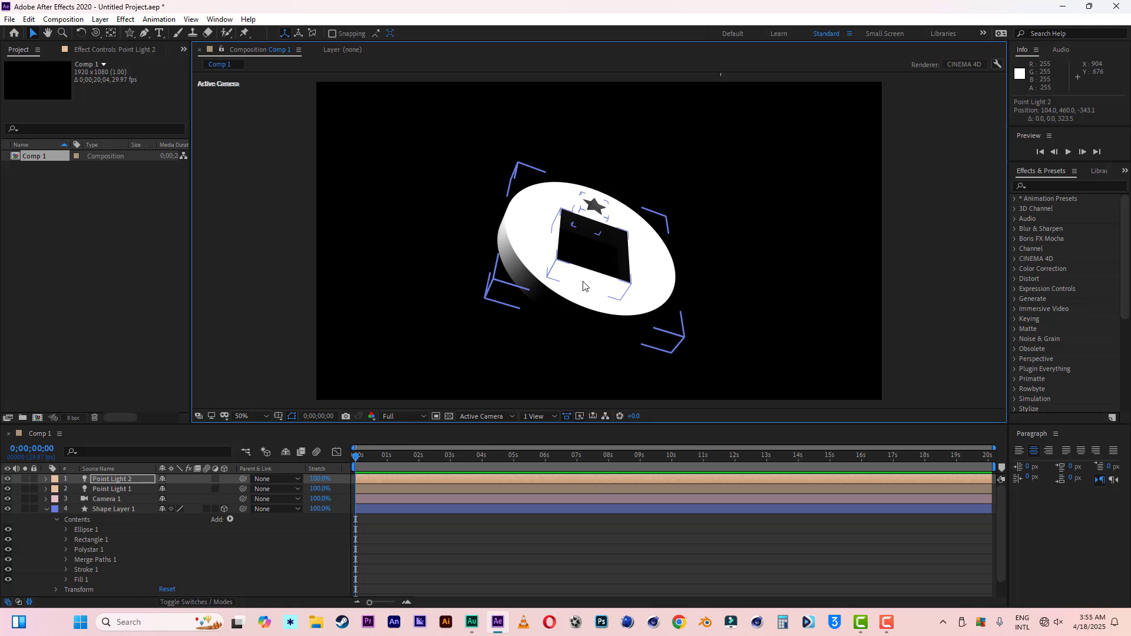
Step: Examine Shape Layer 1's path order and the mode options of Merge Paths 1
{"action": "left_click", "coordinate": [109, 509]}
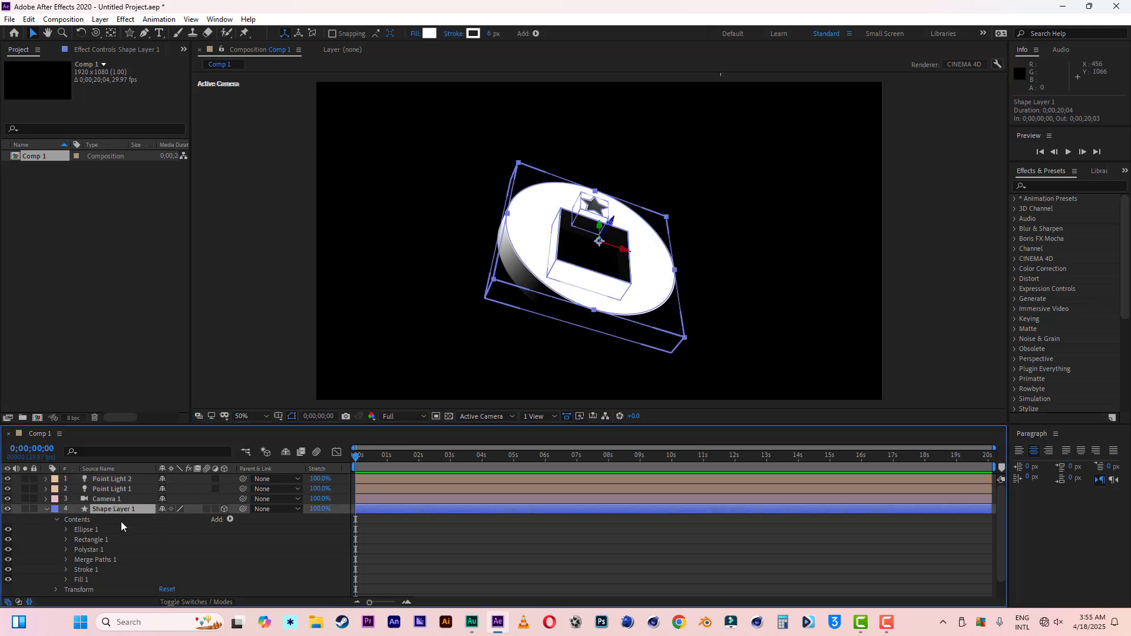
{"action": "left_click", "coordinate": [41, 547]}
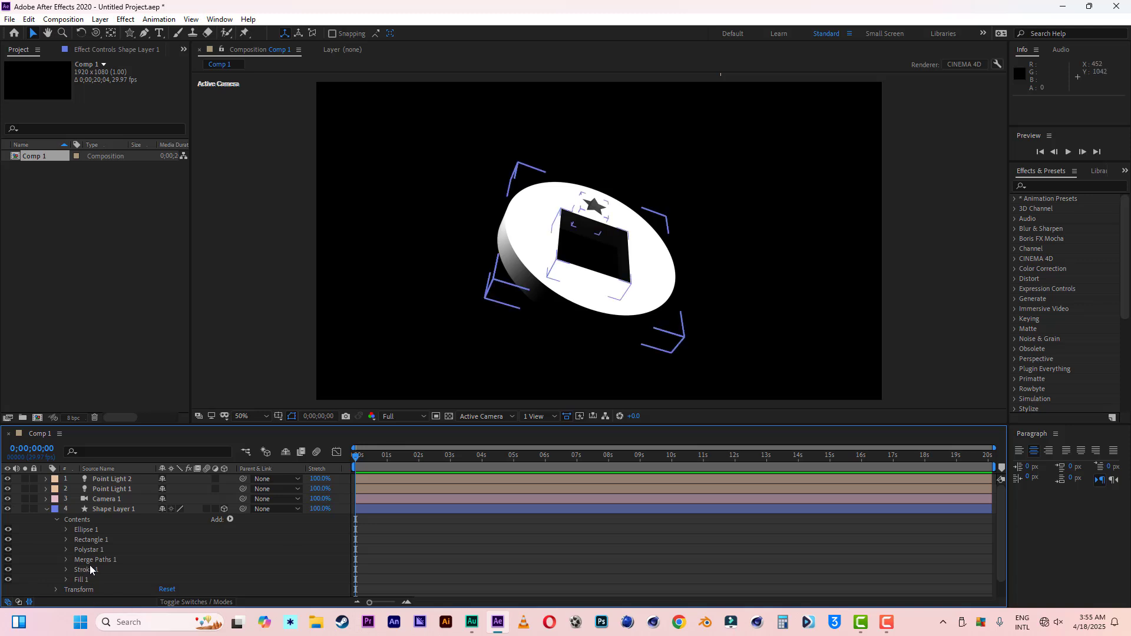
{"action": "left_click", "coordinate": [68, 560]}
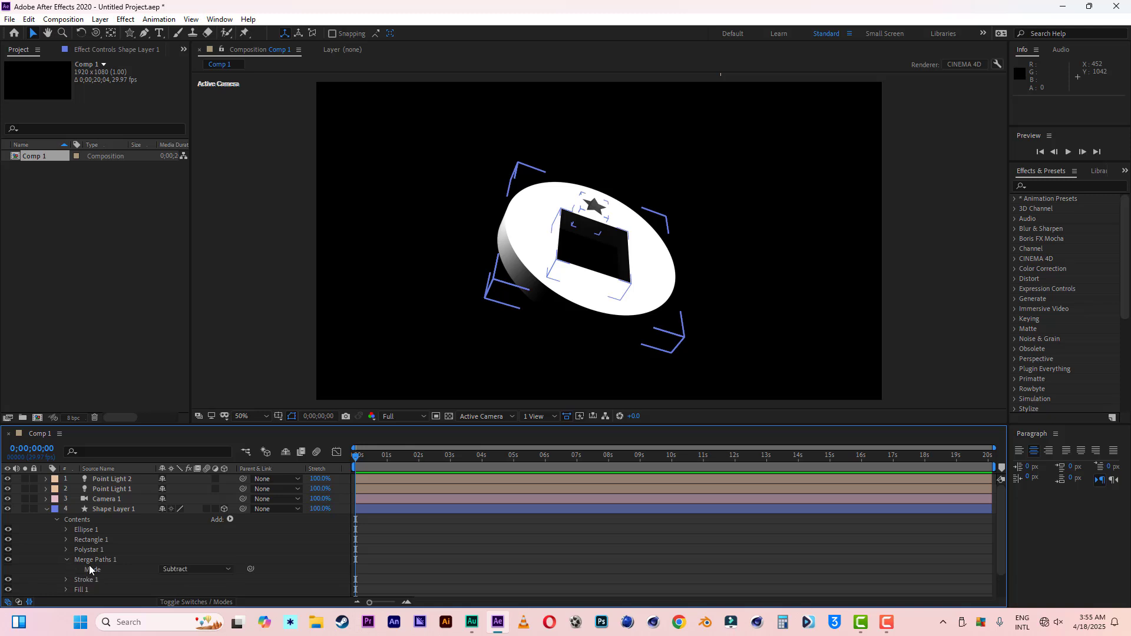
{"action": "left_click", "coordinate": [210, 571]}
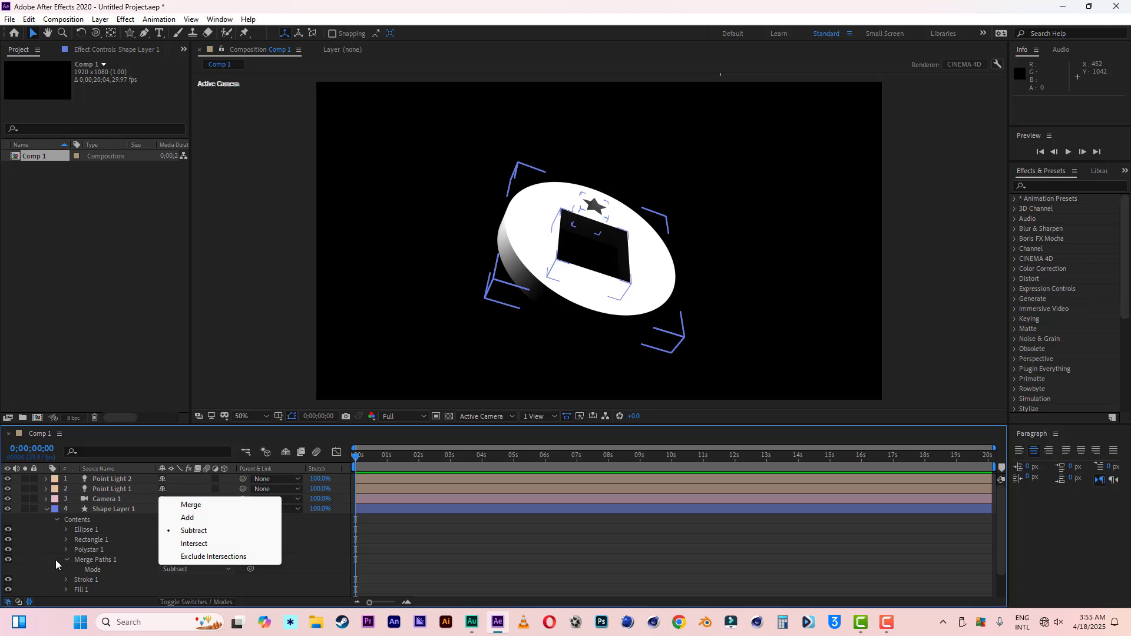
{"action": "left_click", "coordinate": [45, 546]}
{"action": "left_click", "coordinate": [46, 509]}
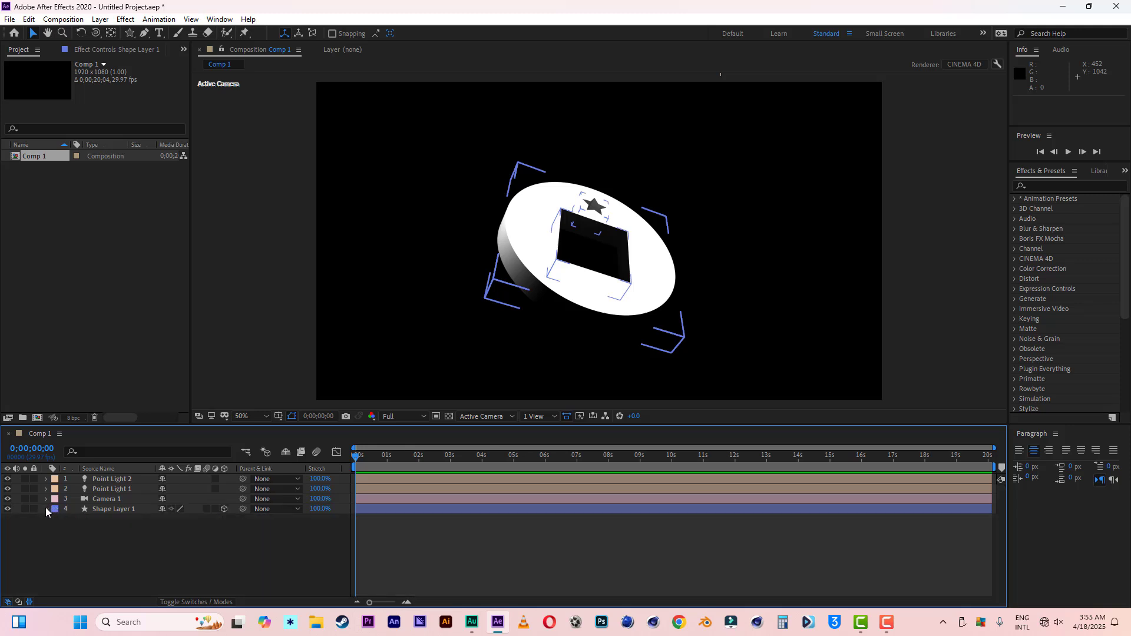
{"action": "left_click", "coordinate": [88, 529]}
{"action": "left_click", "coordinate": [45, 510]}
{"action": "left_click", "coordinate": [45, 510]}
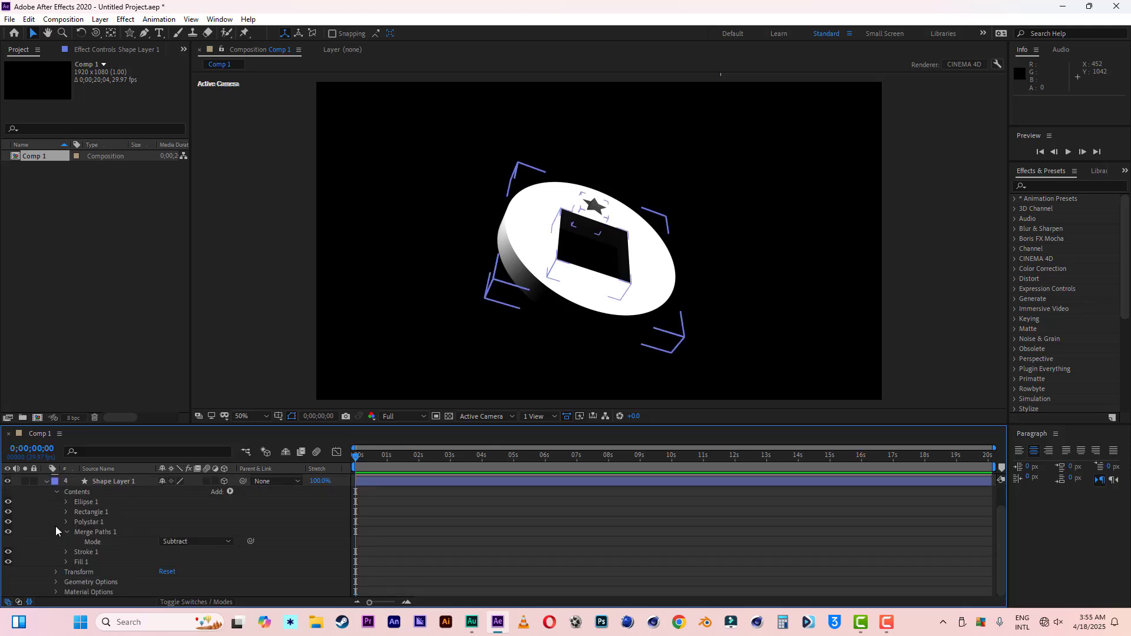
{"action": "left_click", "coordinate": [66, 532]}
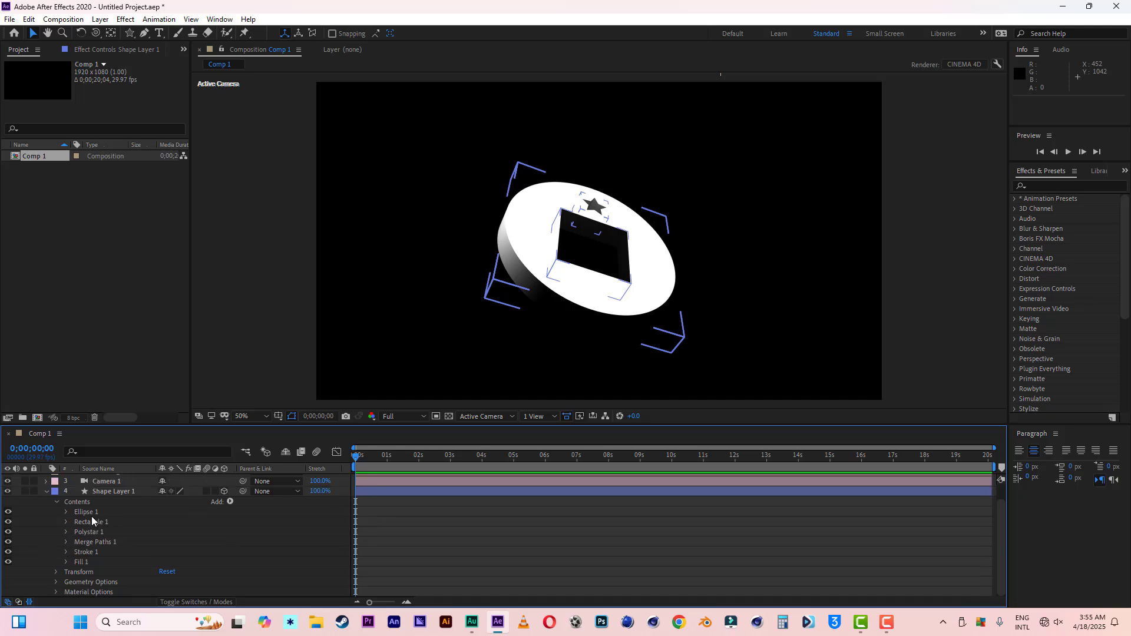
{"action": "left_click", "coordinate": [525, 376]}
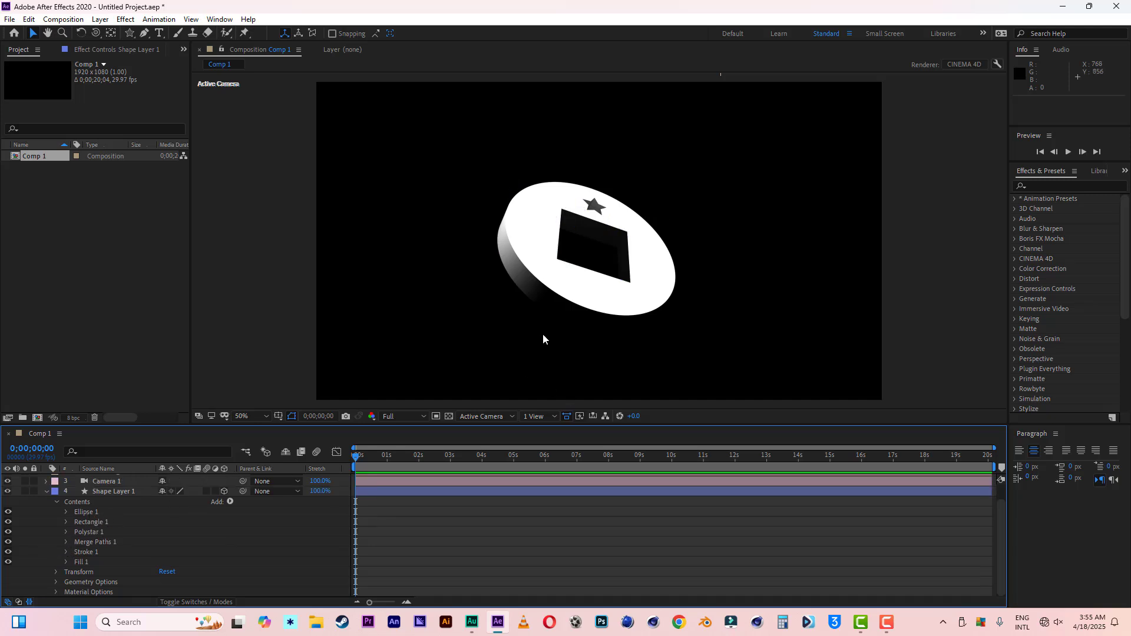